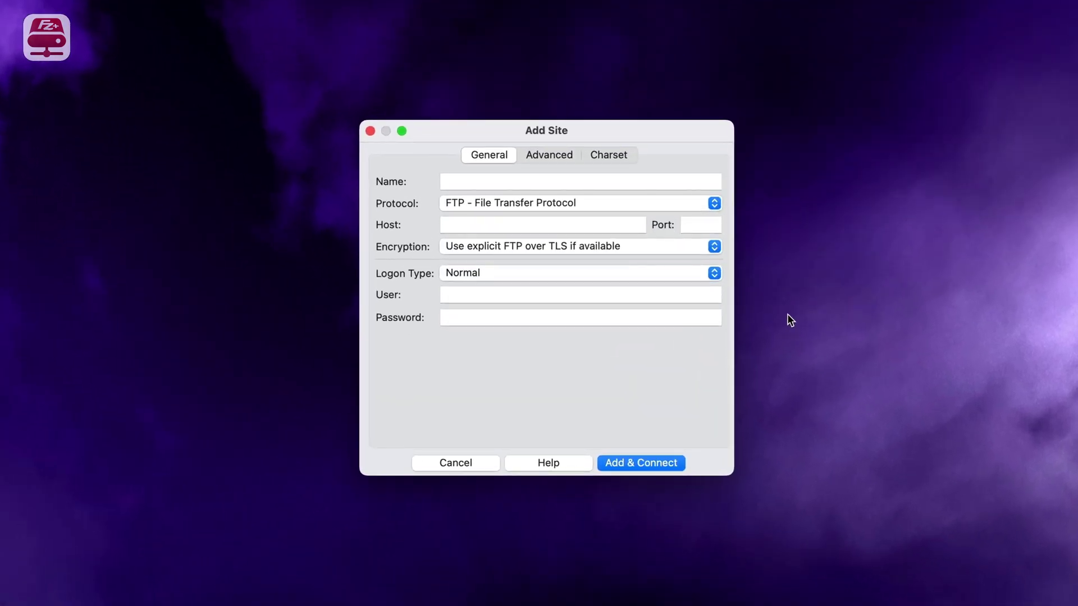
- Keep FTP, name the site 'My FTP connection' and paste host eu-central-1.sftpcloud.io
{"action": "left_click", "coordinate": [589, 201]}
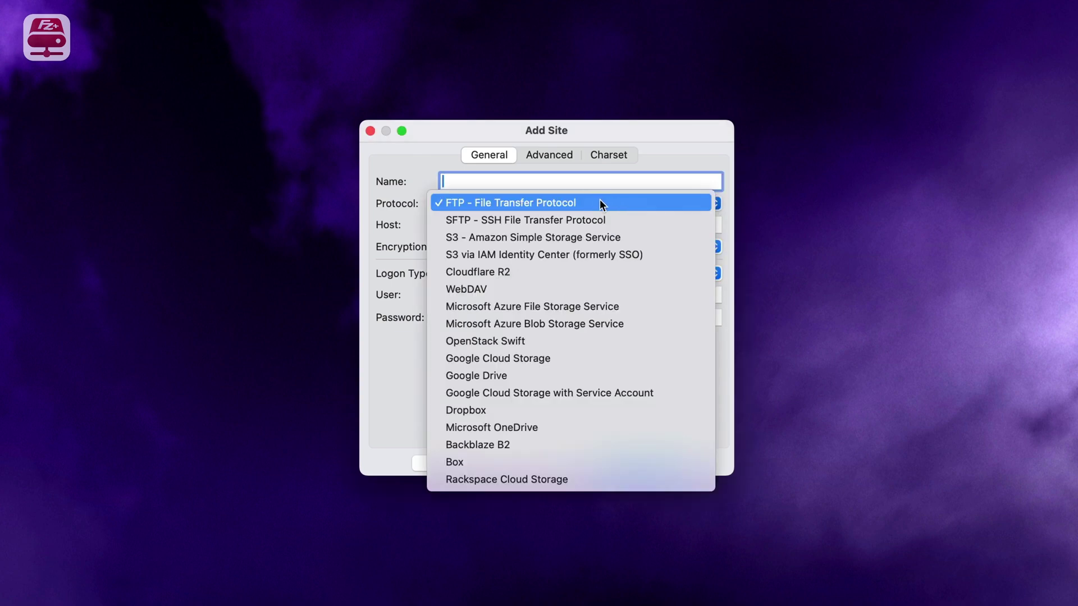
{"action": "left_click", "coordinate": [599, 202]}
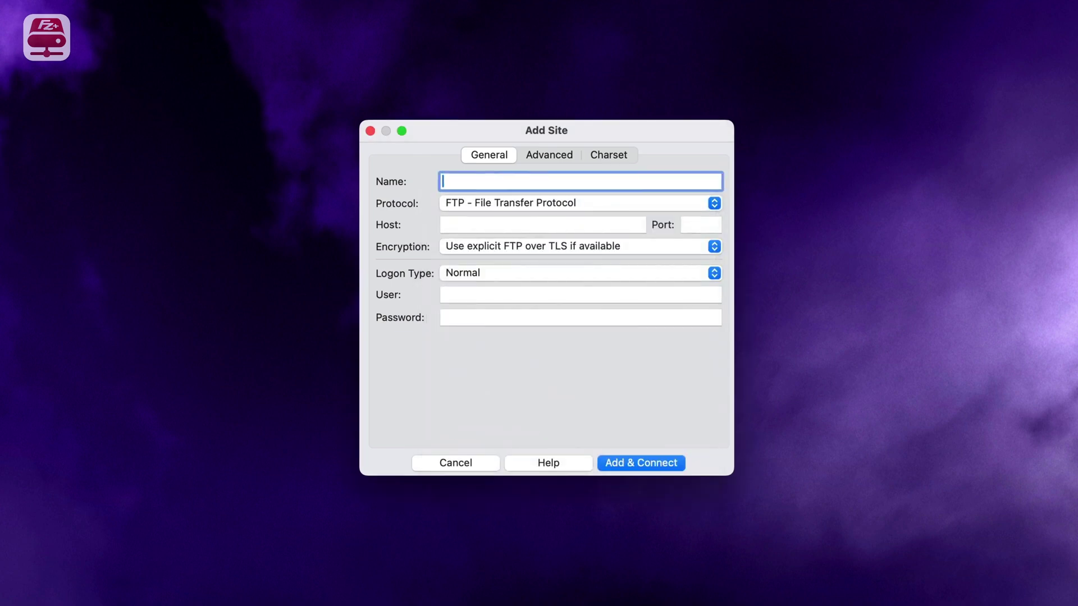
{"action": "type", "text": "My FTP connection"}
{"action": "left_click", "coordinate": [460, 225]}
{"action": "type", "text": "eu-central-1.sftpcloud.io"}
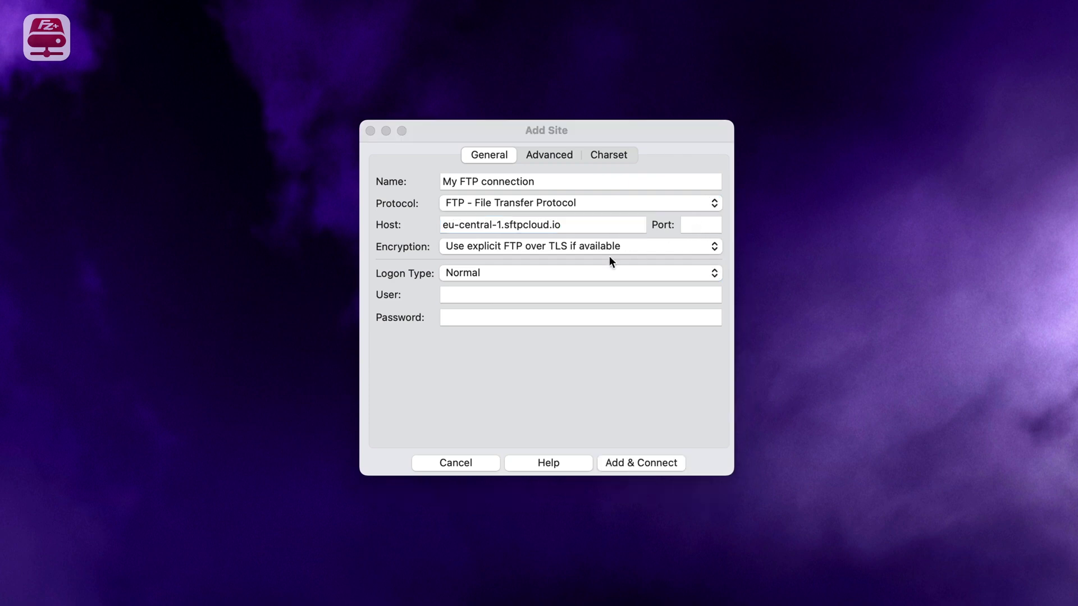
{"action": "left_click", "coordinate": [594, 248]}
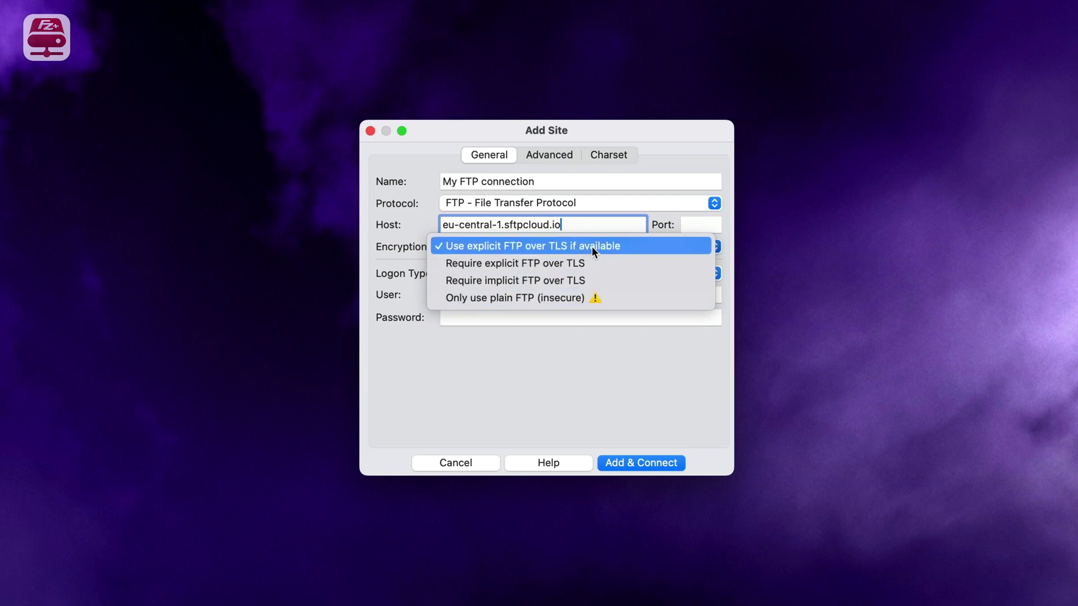
- Keep TLS-if-available encryption and Normal logon, paste the FTP user ID and password, and connect
{"action": "left_click", "coordinate": [592, 247]}
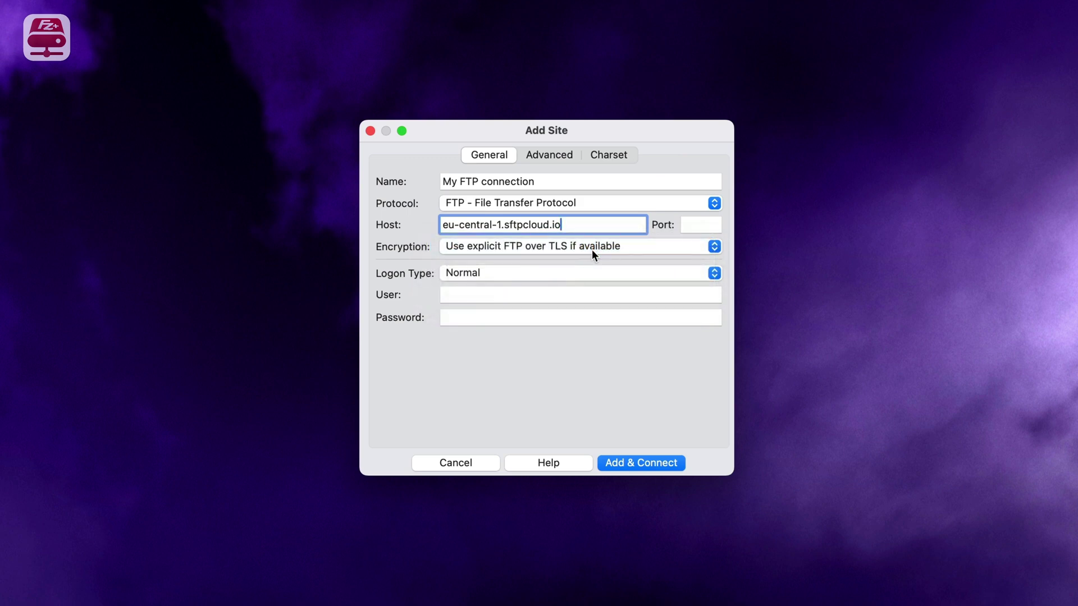
{"action": "left_click", "coordinate": [638, 273]}
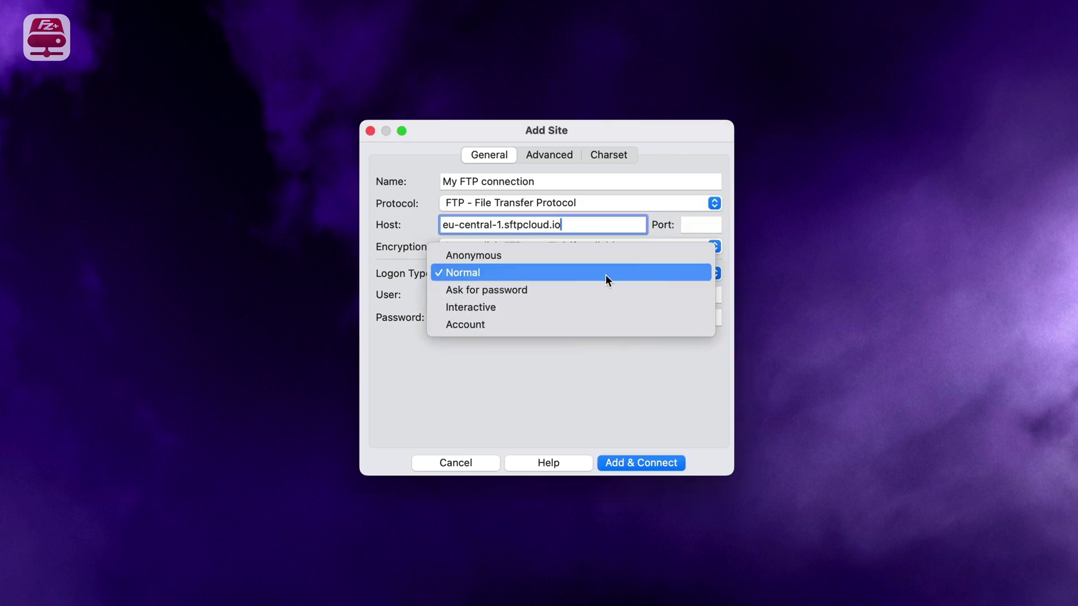
{"action": "left_click", "coordinate": [534, 271]}
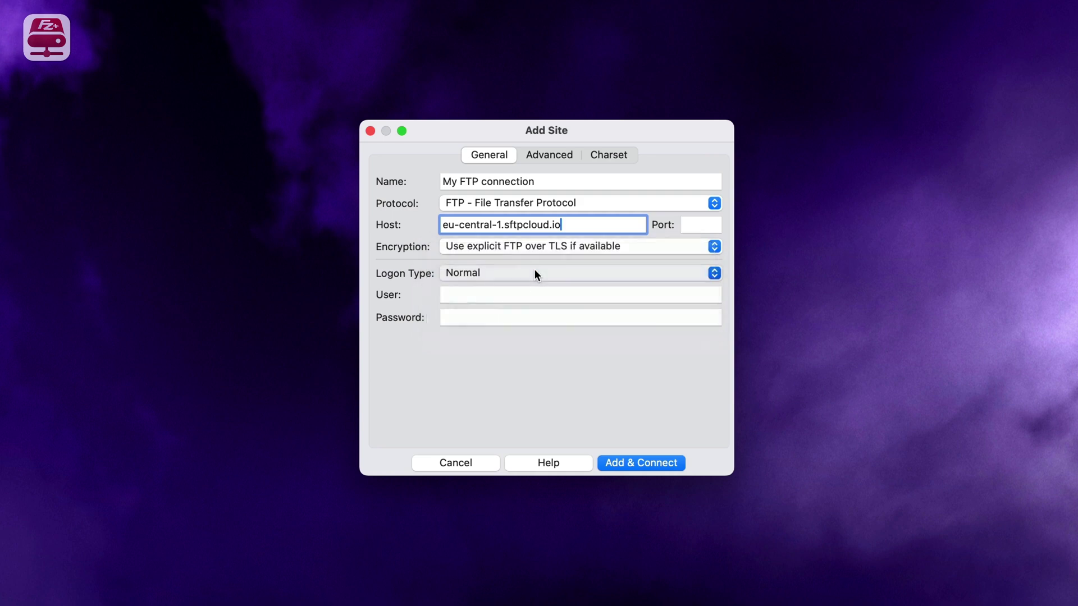
{"action": "left_click", "coordinate": [462, 296]}
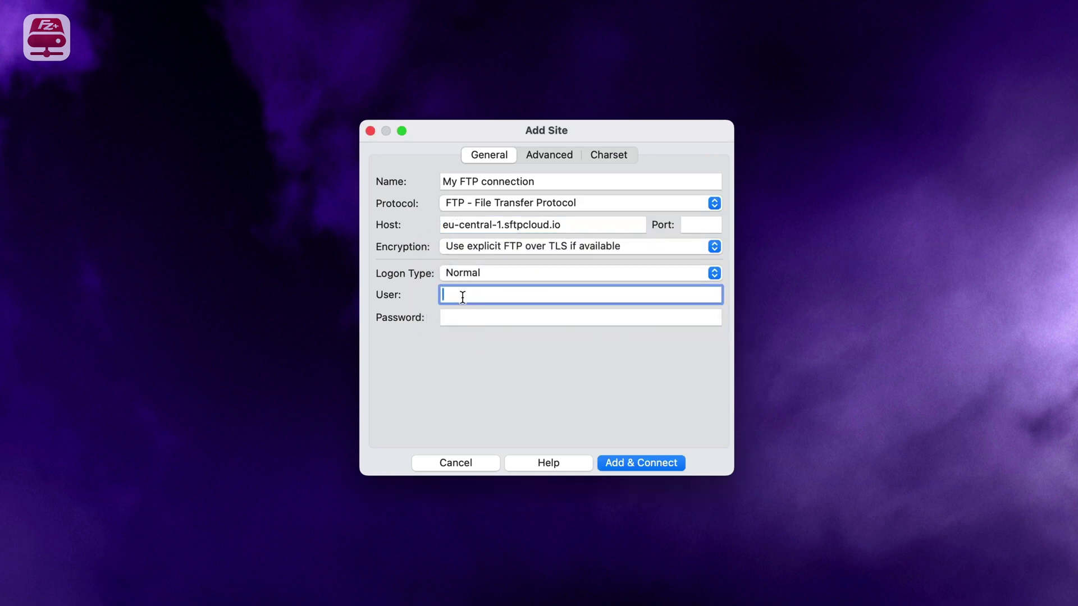
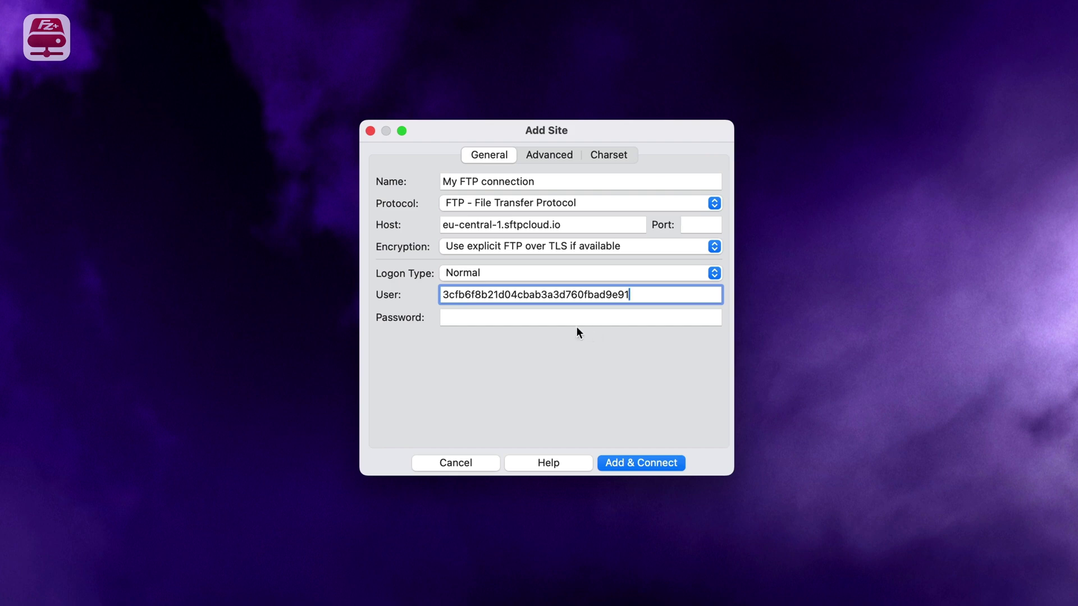
{"action": "left_click", "coordinate": [493, 319]}
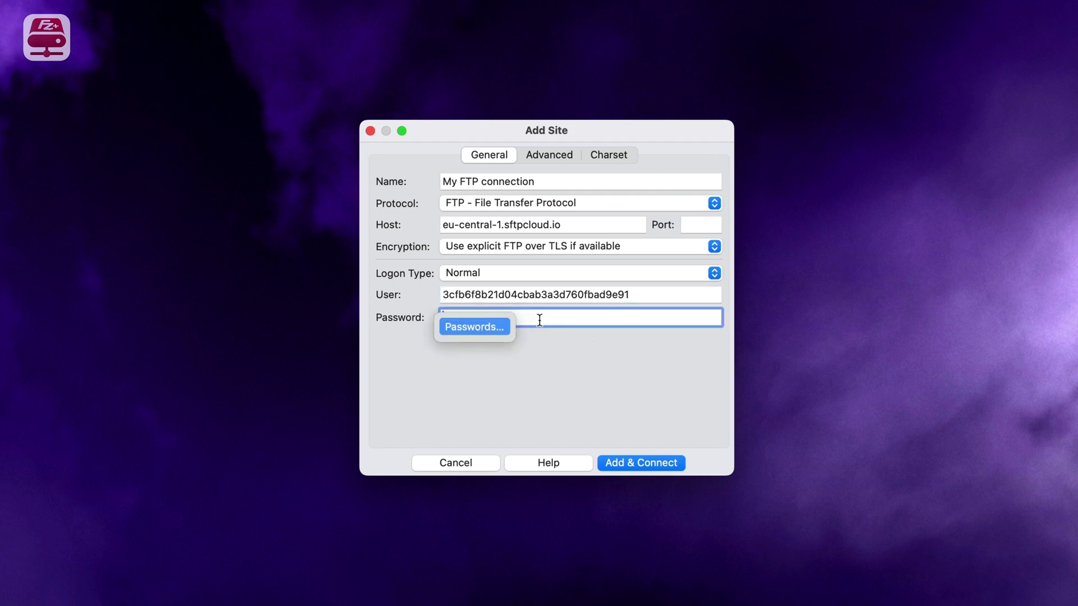
{"action": "key", "text": "super+v"}
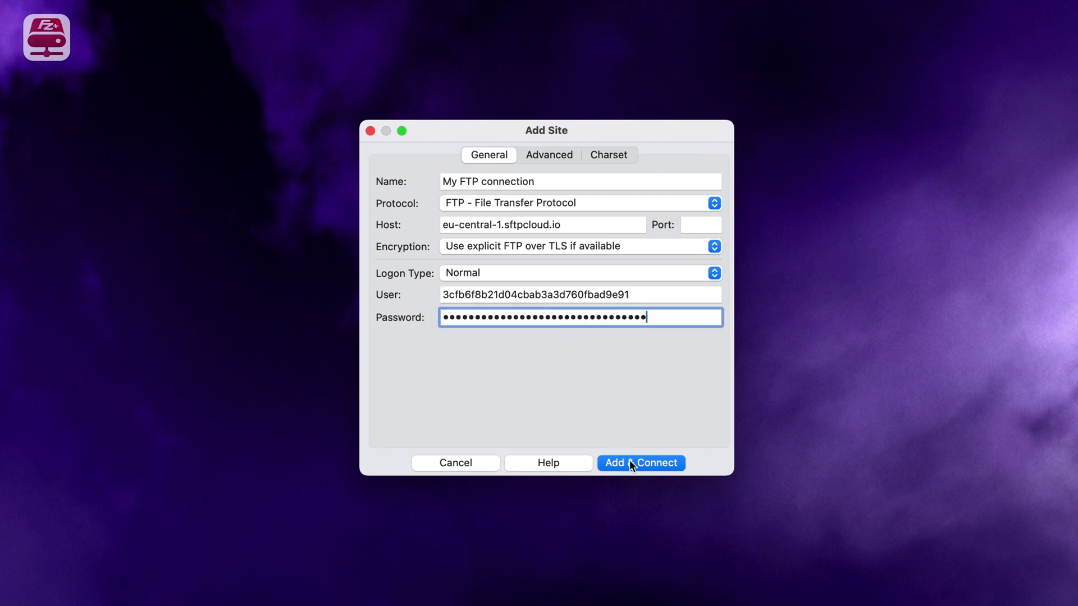
{"action": "left_click", "coordinate": [643, 463]}
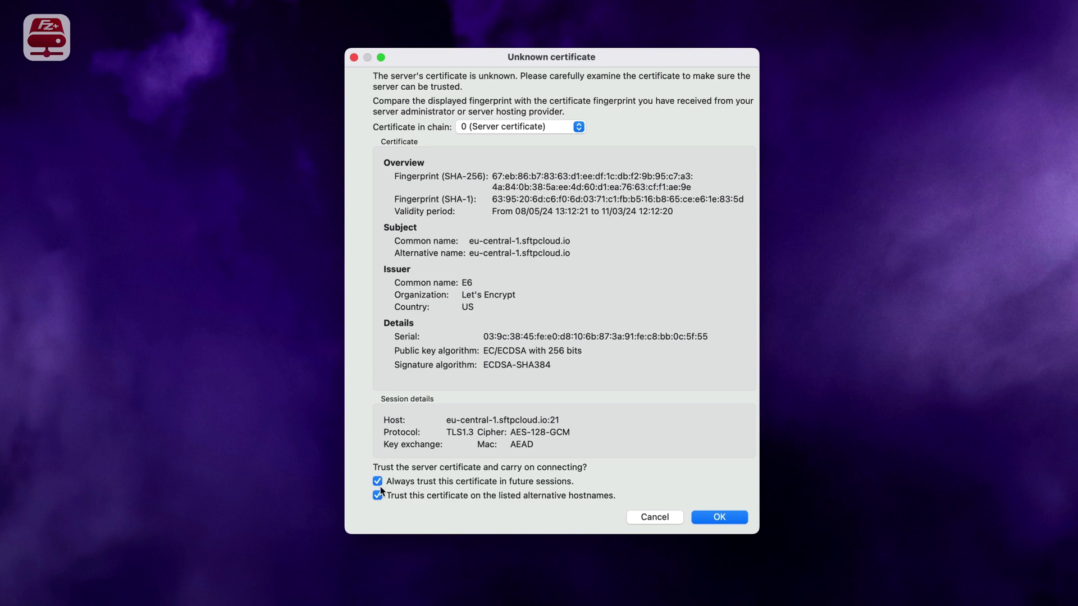
- Accept the FTP server's unknown certificate, trusting it for future sessions
{"action": "left_click", "coordinate": [719, 517]}
- Enable the My FTP connection drive in Finder and copy the tim-stief photo's URL
{"action": "left_click", "coordinate": [798, 199]}
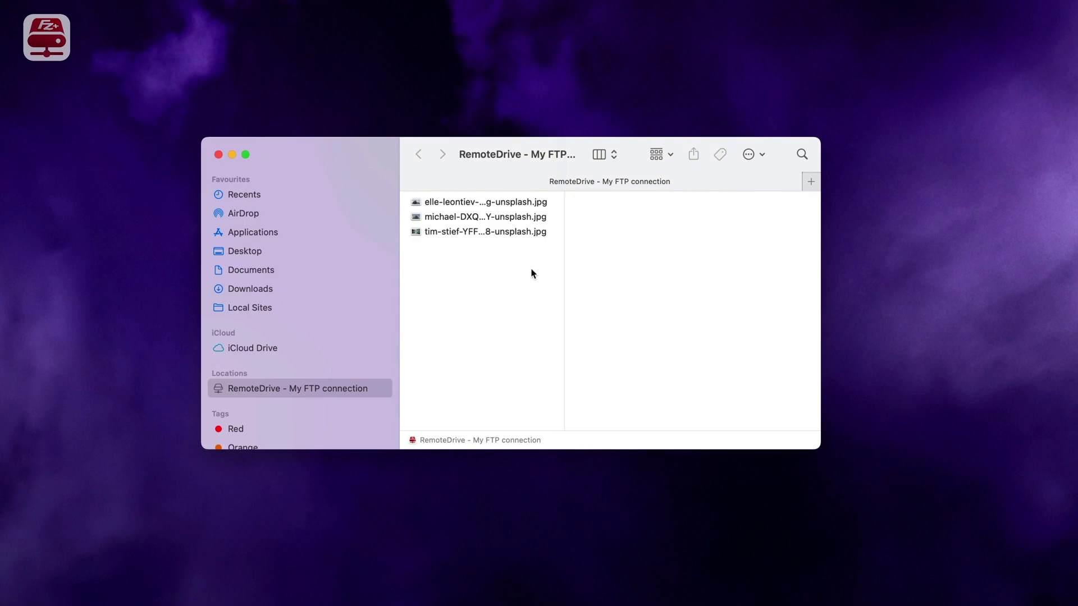
{"action": "left_click", "coordinate": [495, 231]}
{"action": "right_click", "coordinate": [495, 231]}
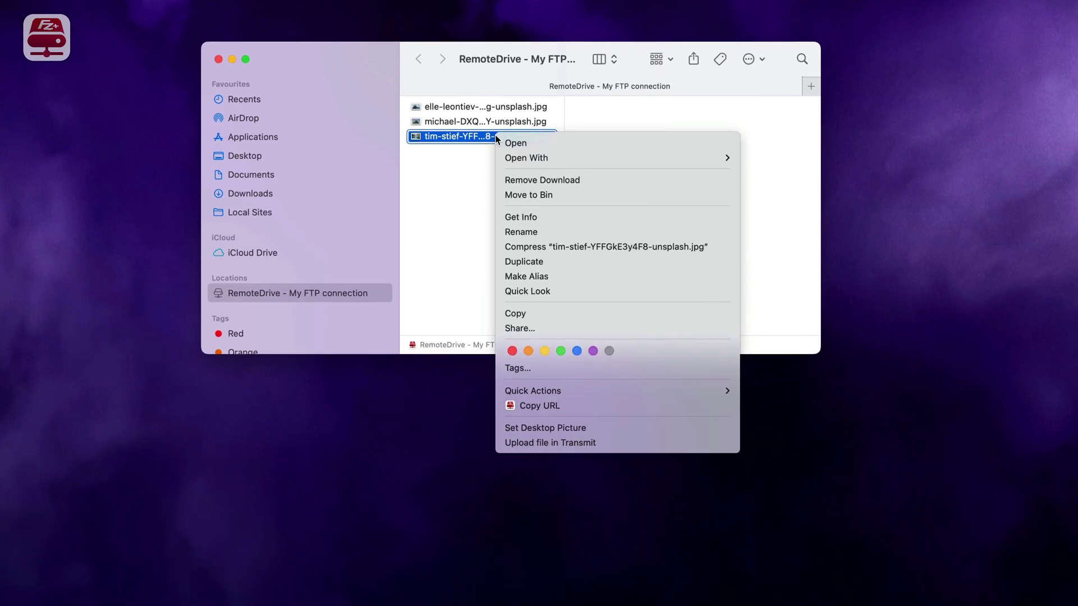
{"action": "left_click", "coordinate": [550, 405]}
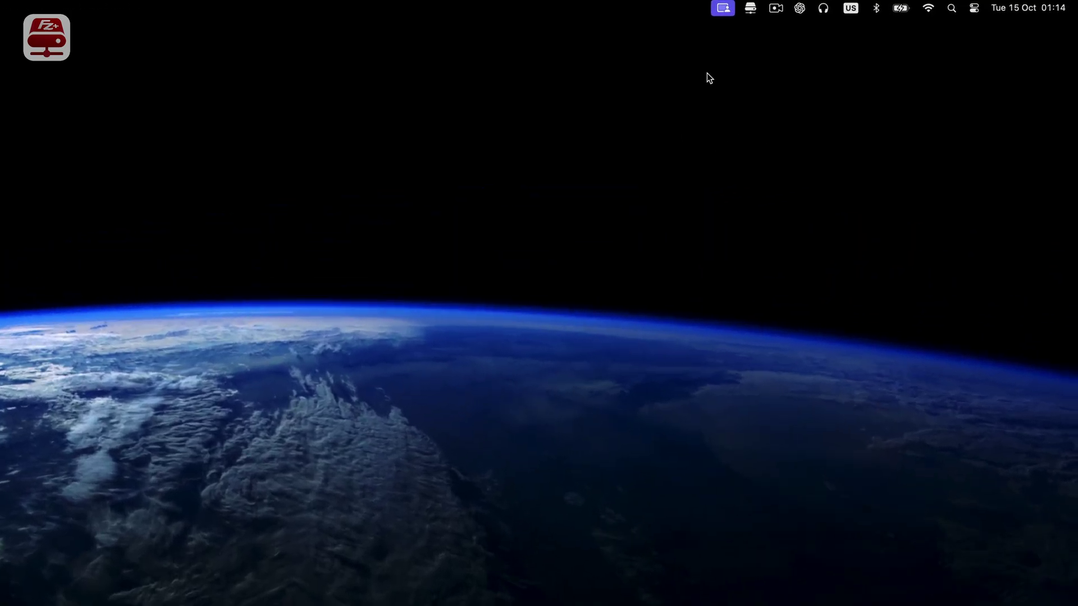
- Open a new Add Site form from the RemoteDrive menu-bar panel
{"action": "left_click", "coordinate": [751, 9]}
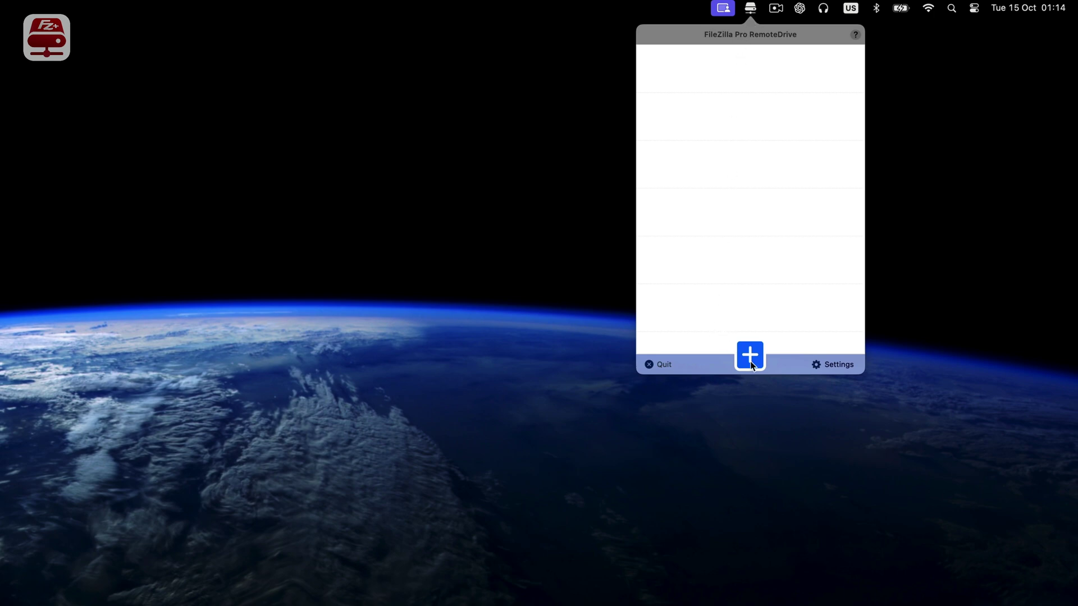
{"action": "left_click", "coordinate": [750, 362]}
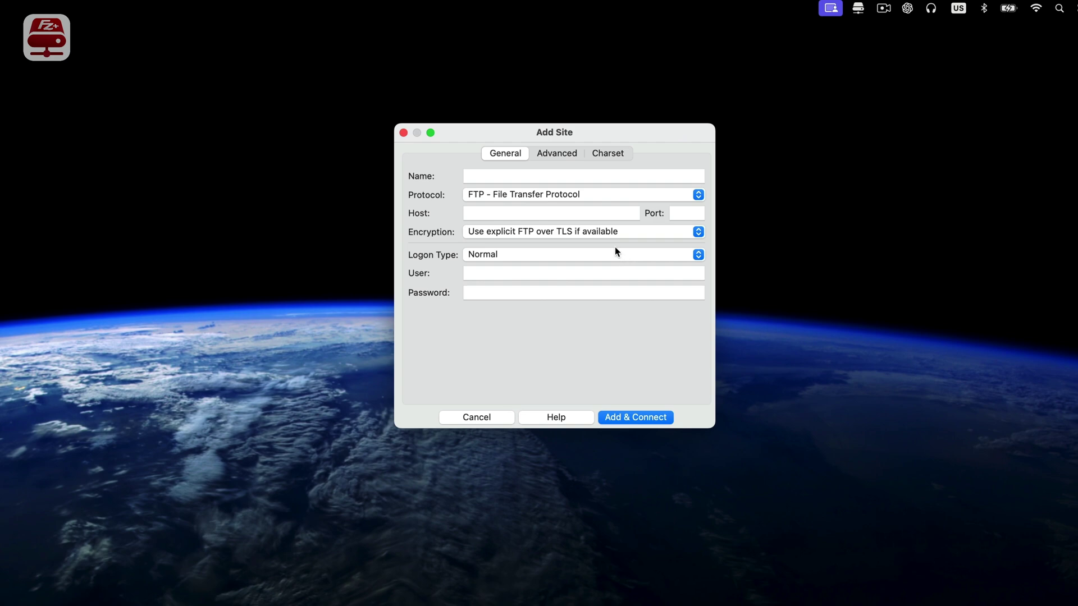
{"action": "left_click", "coordinate": [571, 196]}
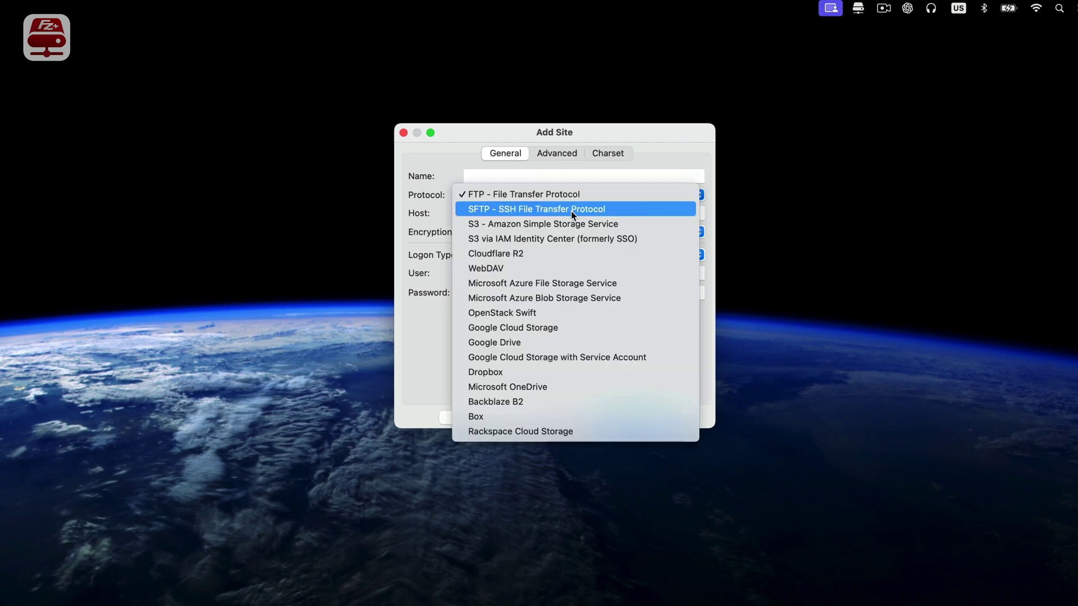
- Set the protocol to SFTP, name the site 'My SFTP Connection' and enter host 64.23.145.254
{"action": "left_click", "coordinate": [571, 211]}
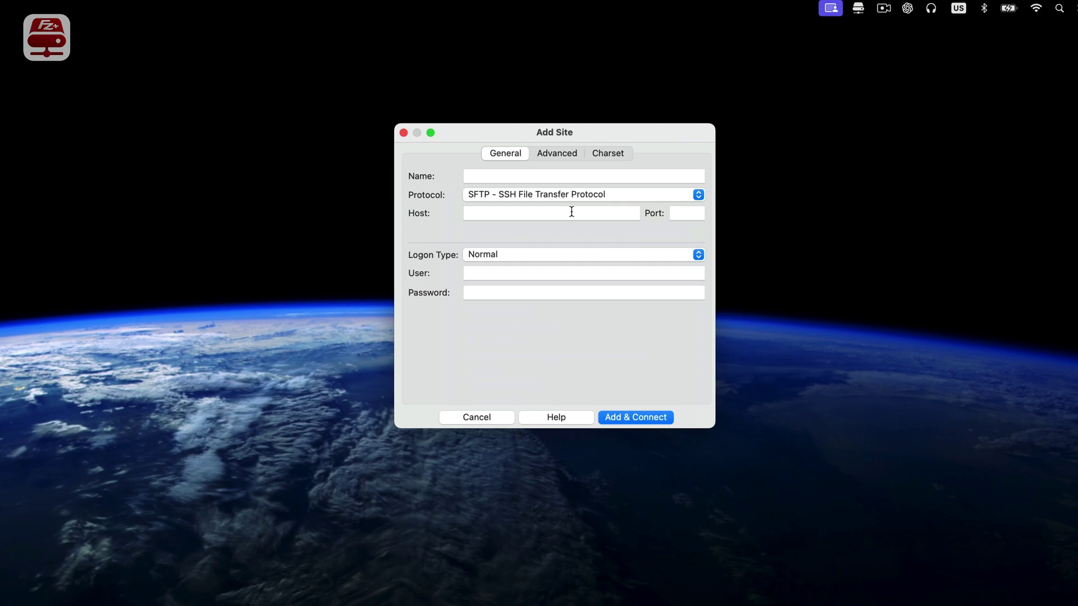
{"action": "left_click", "coordinate": [515, 177]}
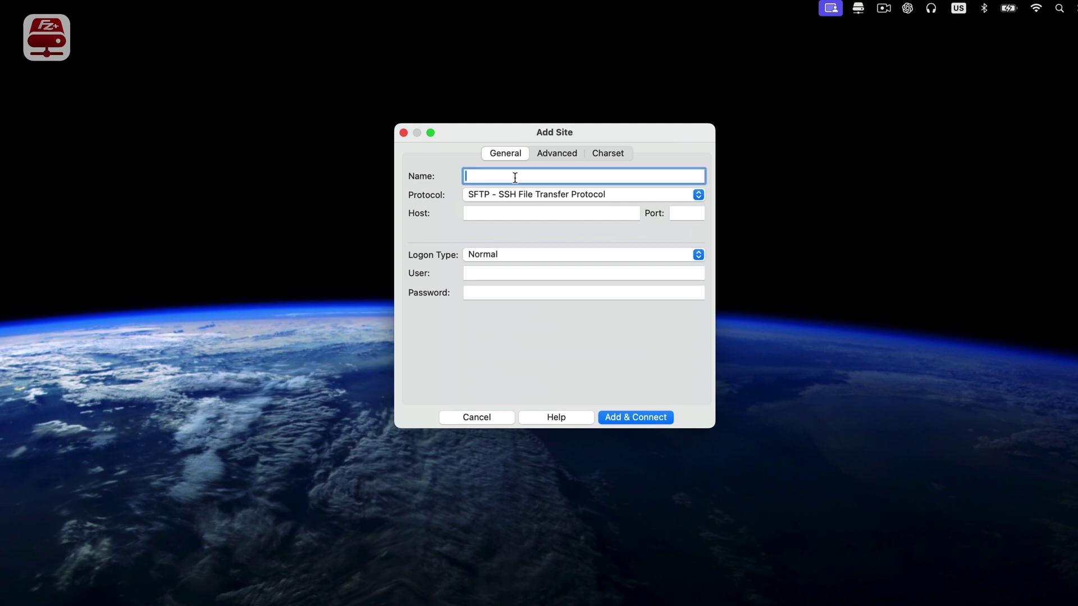
{"action": "type", "text": "My SFTP Connection"}
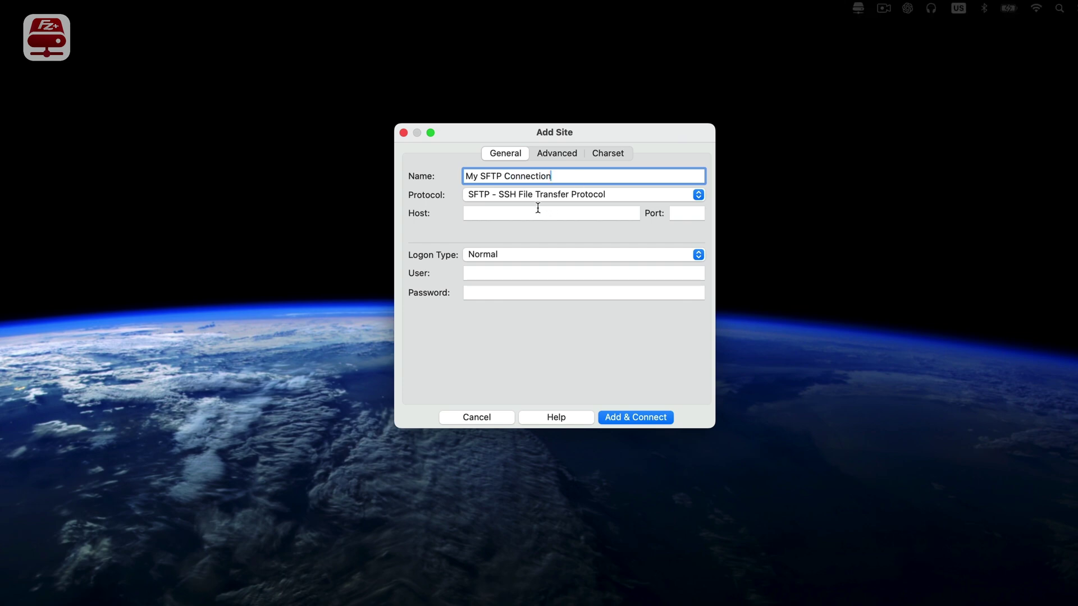
{"action": "left_click", "coordinate": [518, 212]}
{"action": "key", "text": "super+v"}
{"action": "left_click", "coordinate": [700, 213]}
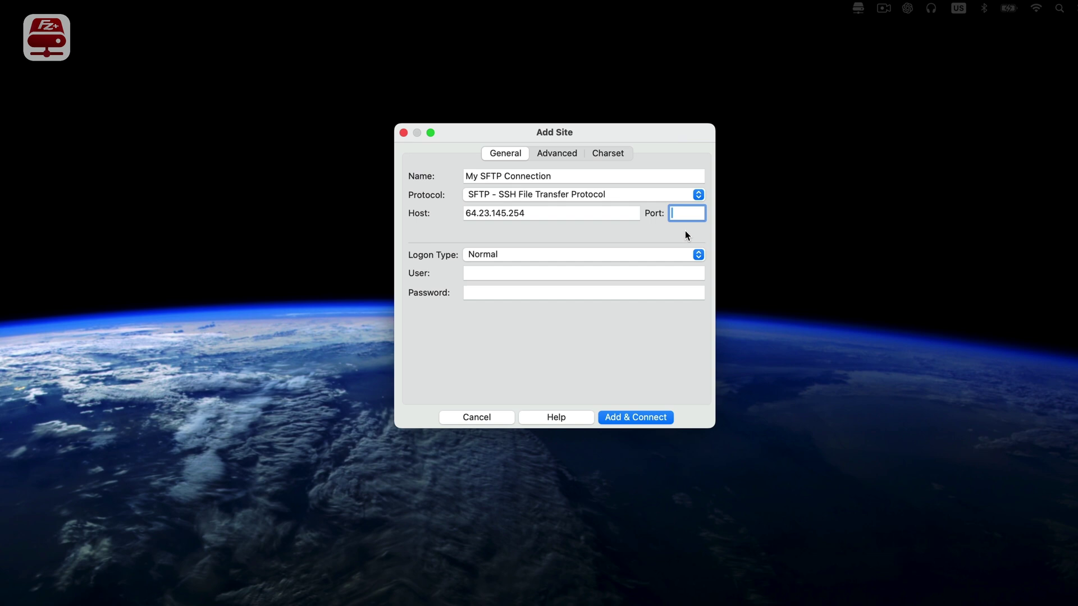
{"action": "left_click", "coordinate": [570, 257]}
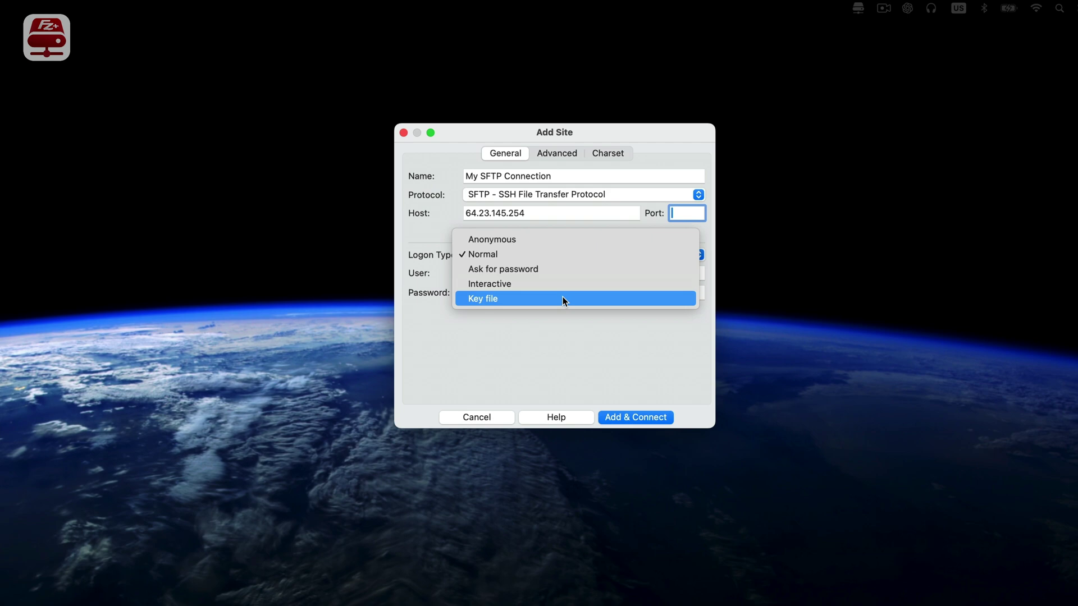
- Use Key file logon with user name 'user' and the testfz private key
{"action": "left_click", "coordinate": [563, 299]}
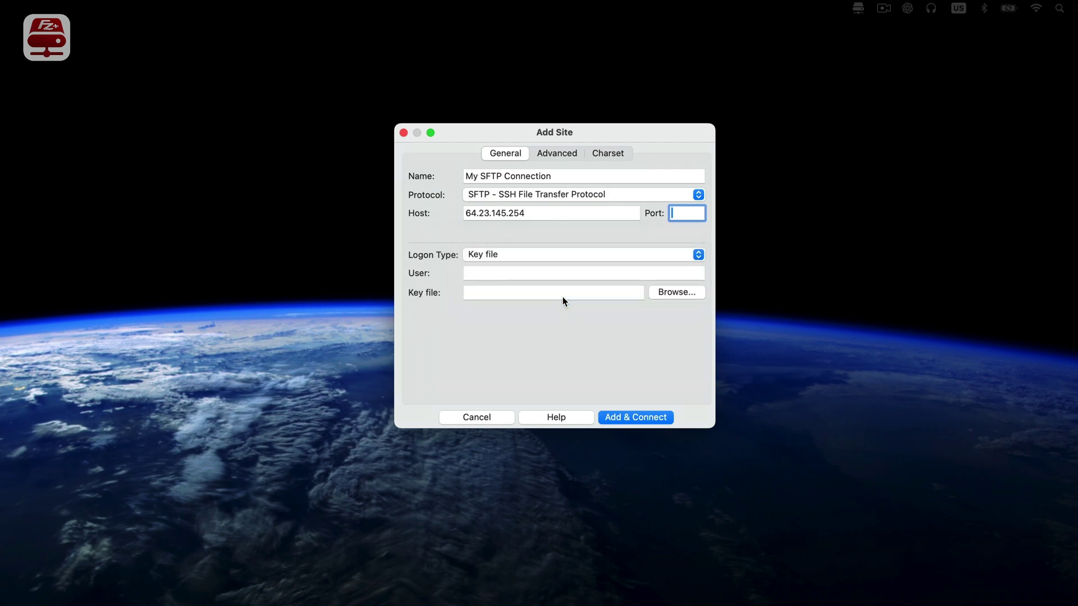
{"action": "left_click", "coordinate": [512, 272]}
{"action": "type", "text": "user"}
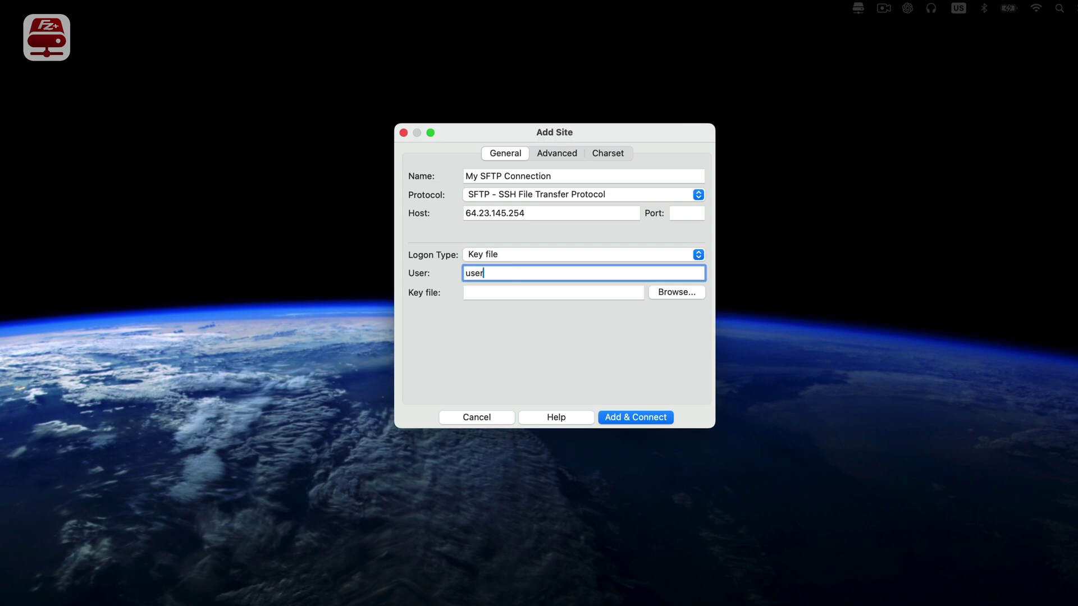
{"action": "left_click", "coordinate": [671, 292]}
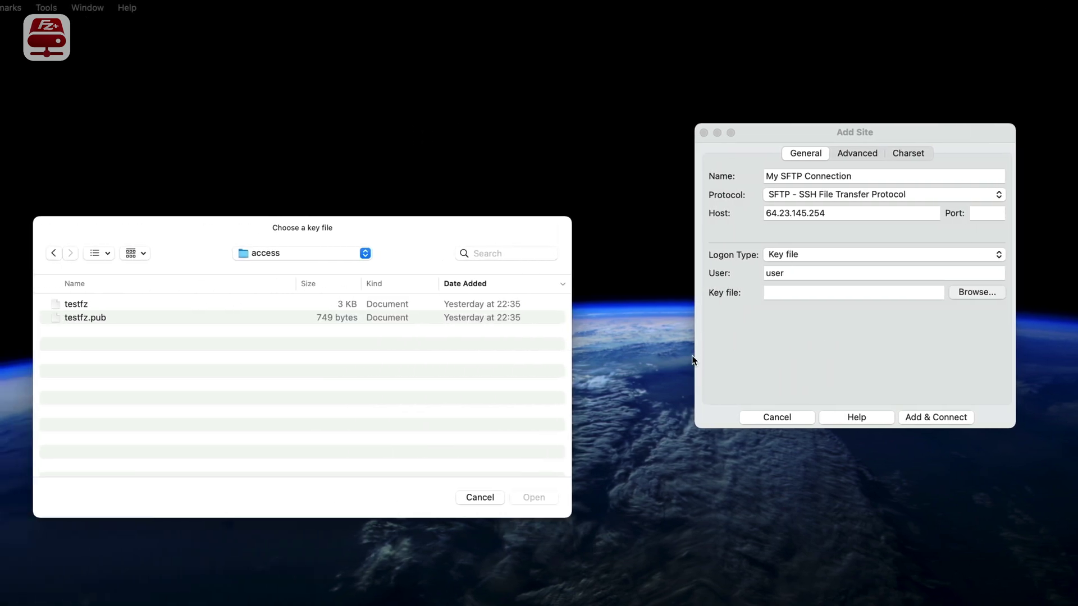
{"action": "left_click", "coordinate": [104, 303]}
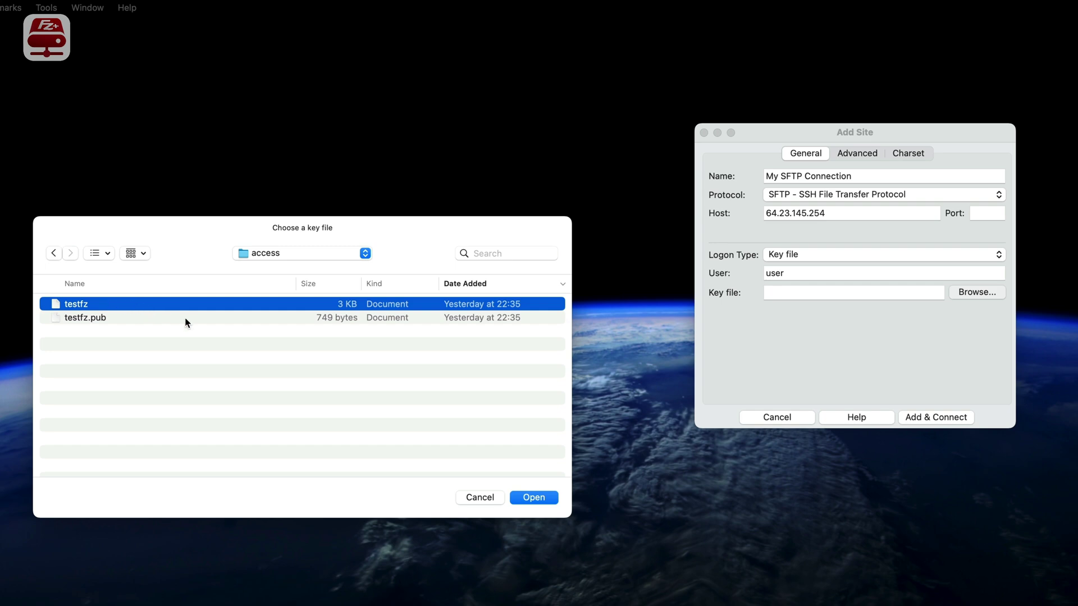
{"action": "left_click", "coordinate": [534, 497]}
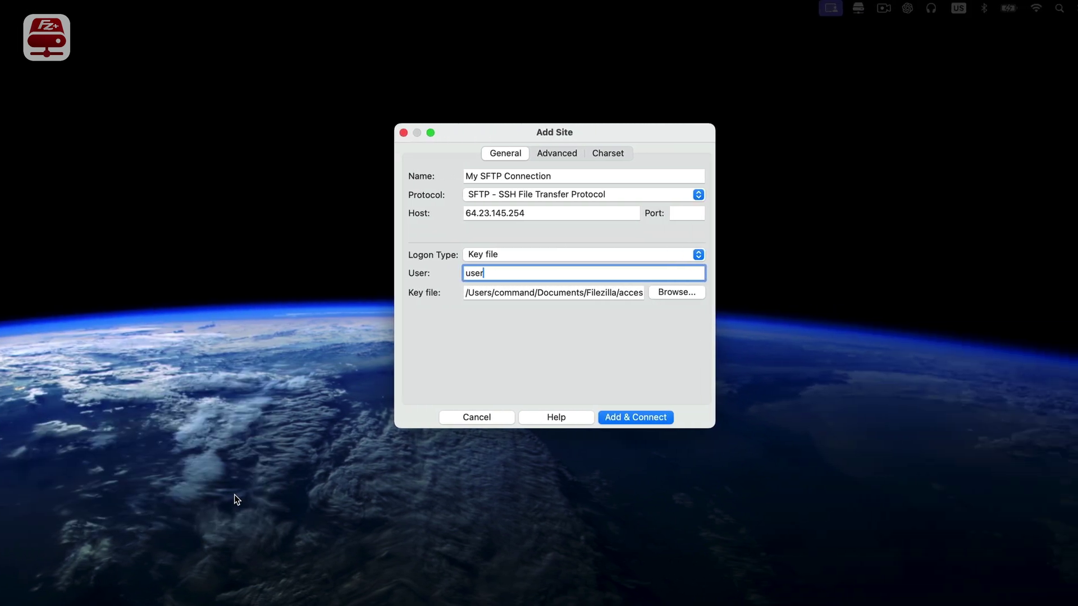
- Connect the SFTP site, enable its drive, and copy myimage.webp's URL from public_html
{"action": "key", "text": "Return"}
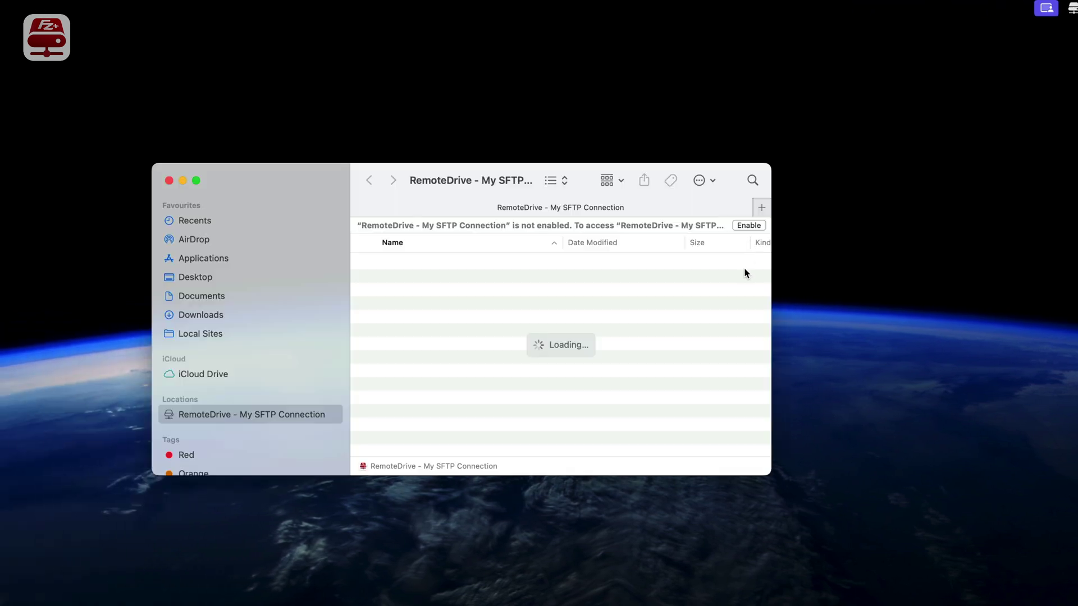
{"action": "left_click", "coordinate": [748, 226]}
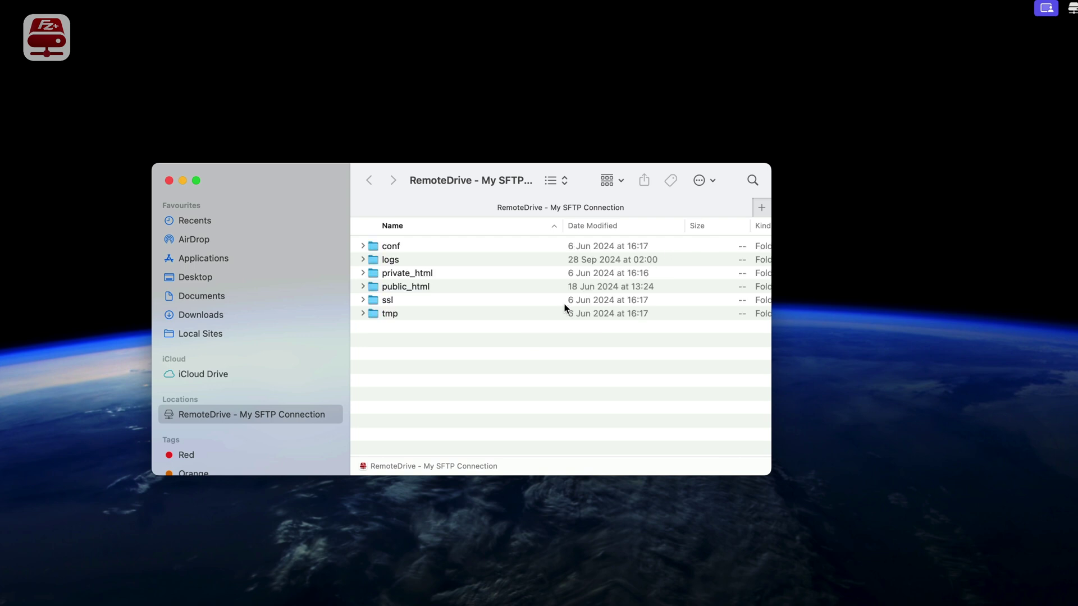
{"action": "double_click", "coordinate": [401, 287]}
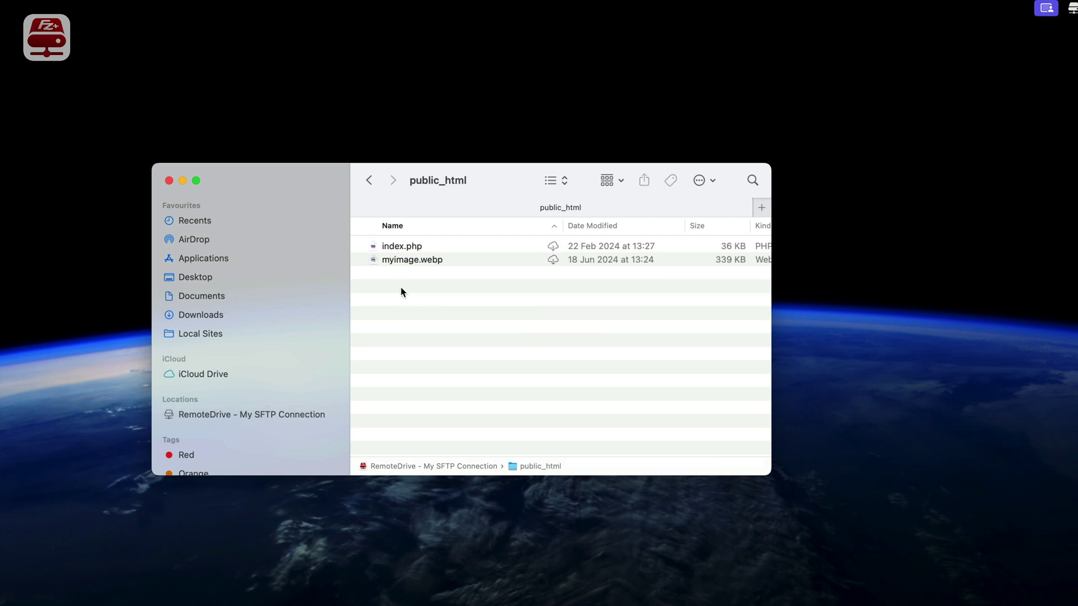
{"action": "left_click", "coordinate": [409, 249]}
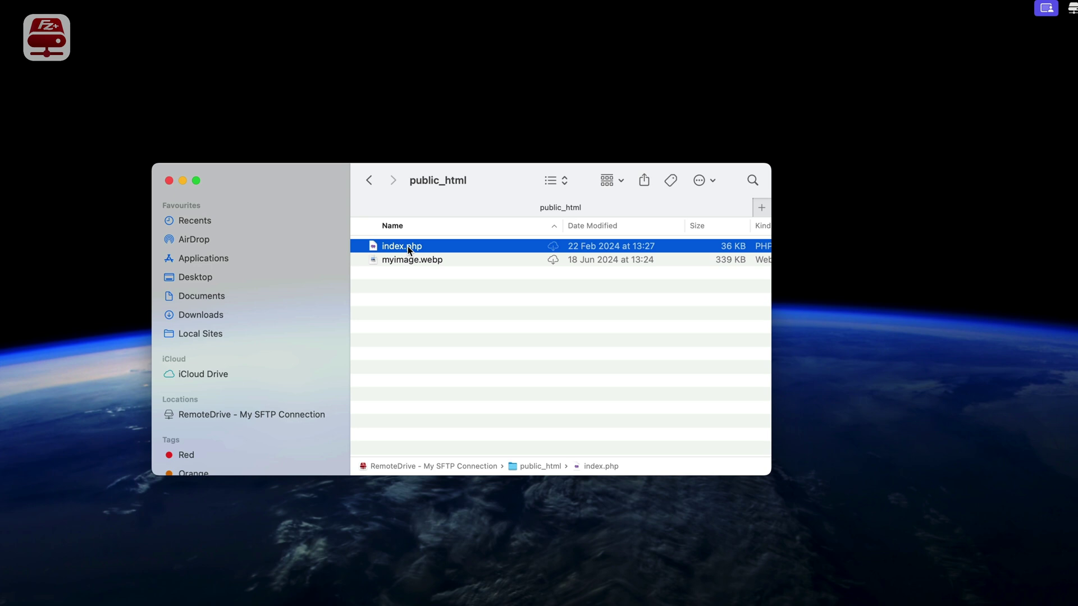
{"action": "right_click", "coordinate": [404, 258]}
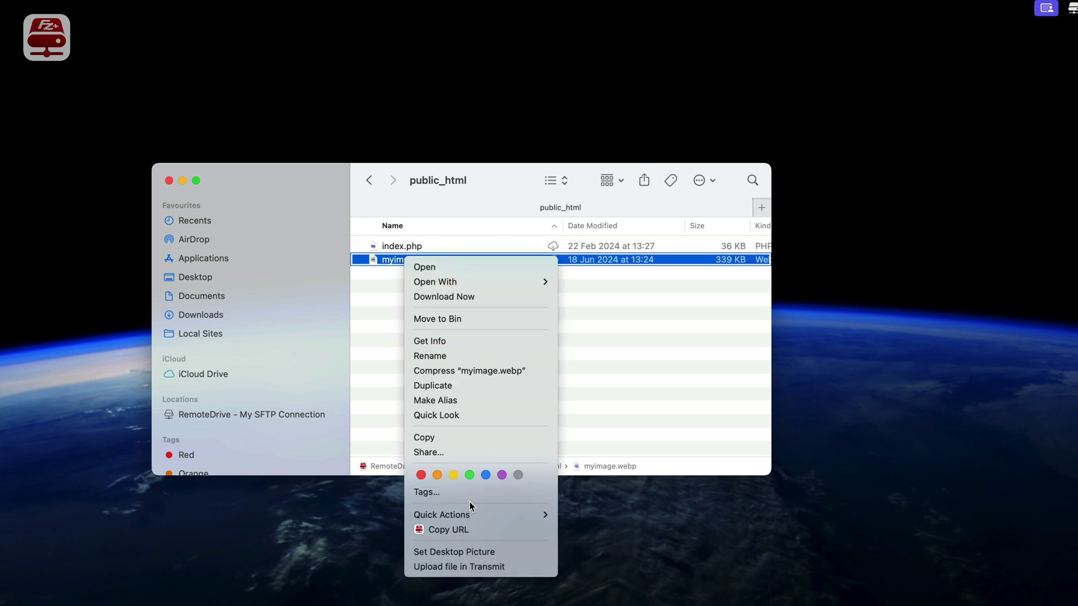
{"action": "left_click", "coordinate": [464, 534]}
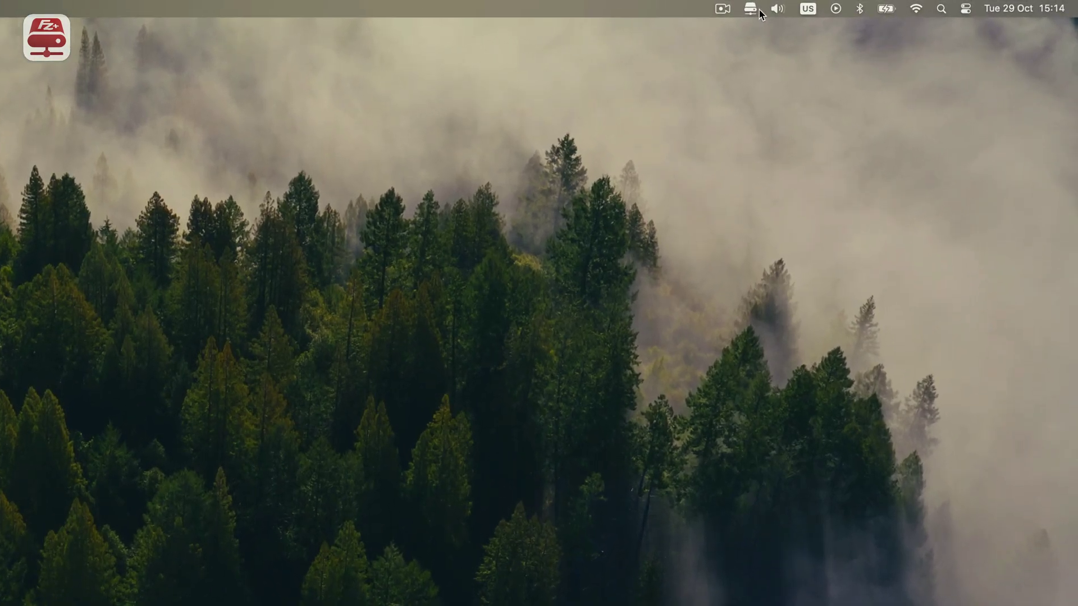
- Open another empty Add Site form from the RemoteDrive menu-bar panel
{"action": "left_click", "coordinate": [751, 10]}
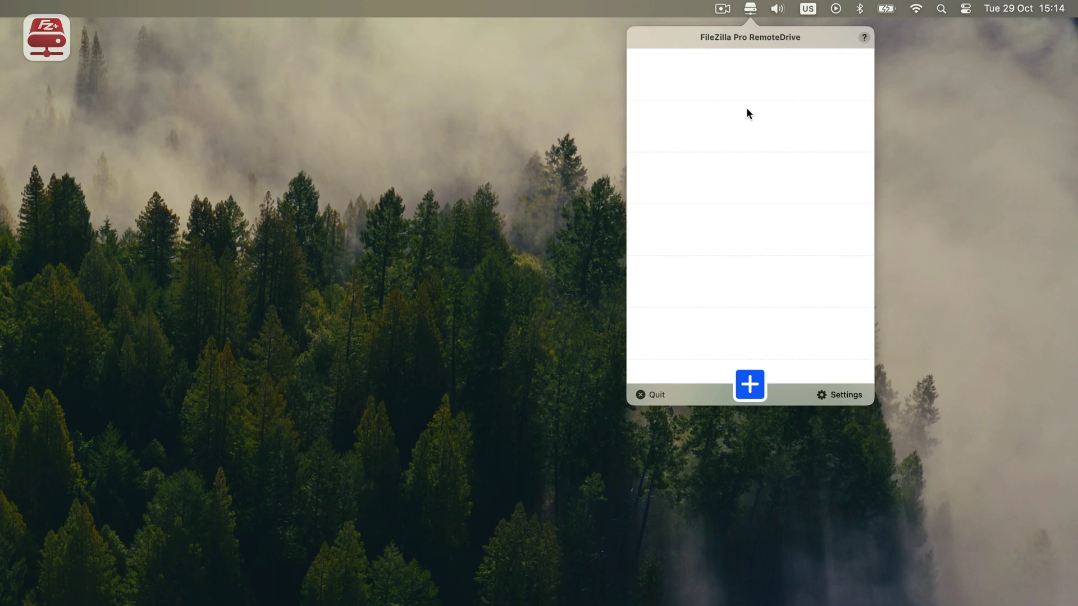
{"action": "left_click", "coordinate": [752, 389]}
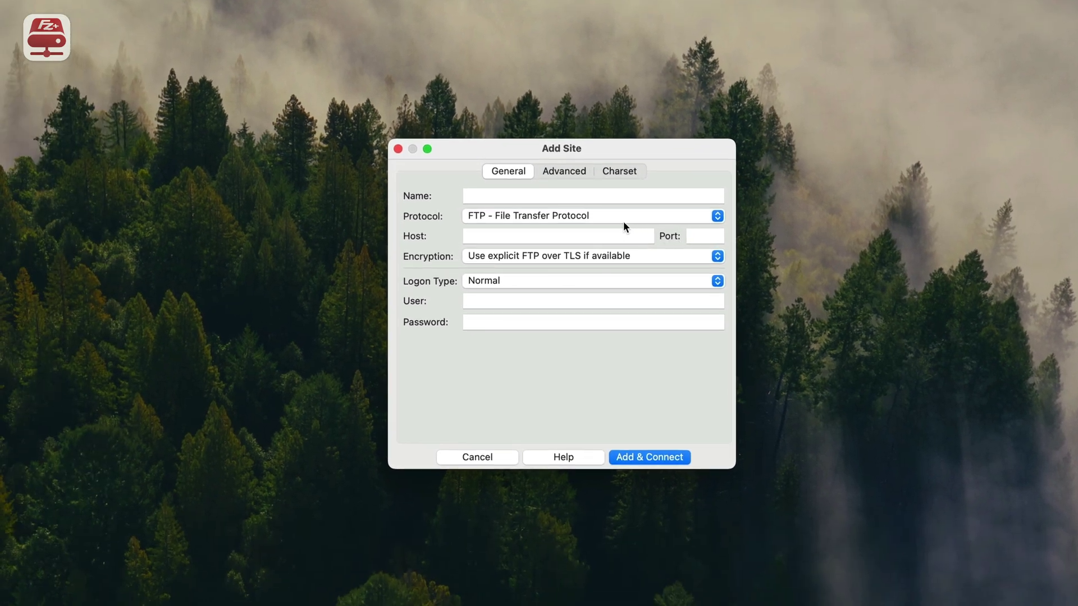
{"action": "left_click", "coordinate": [568, 214]}
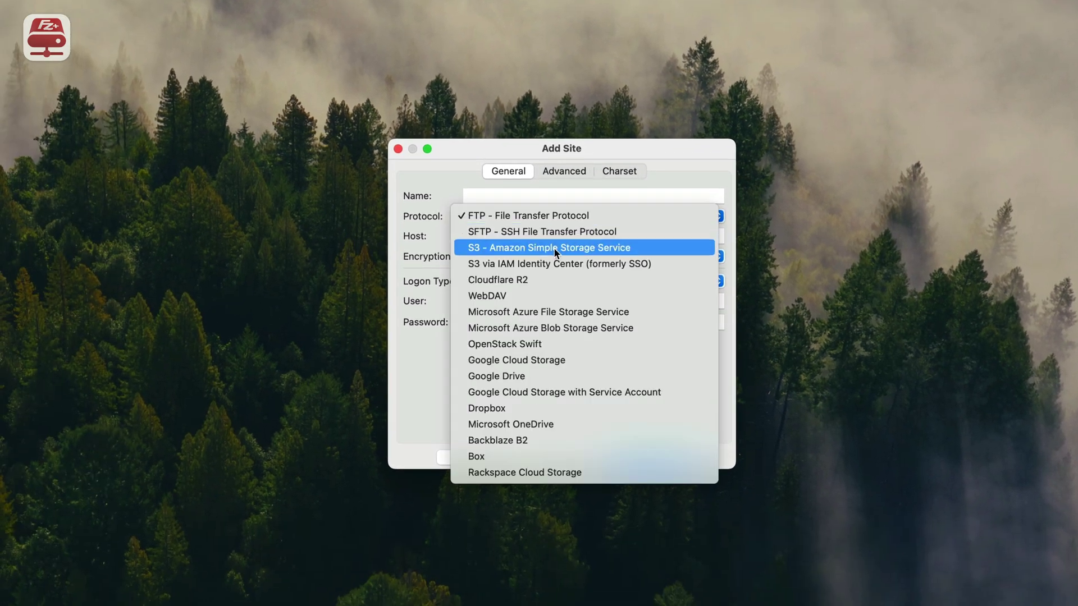
- Choose S3 - Amazon Simple Storage Service and name the site 'My S3 Connection'
{"action": "left_click", "coordinate": [572, 249]}
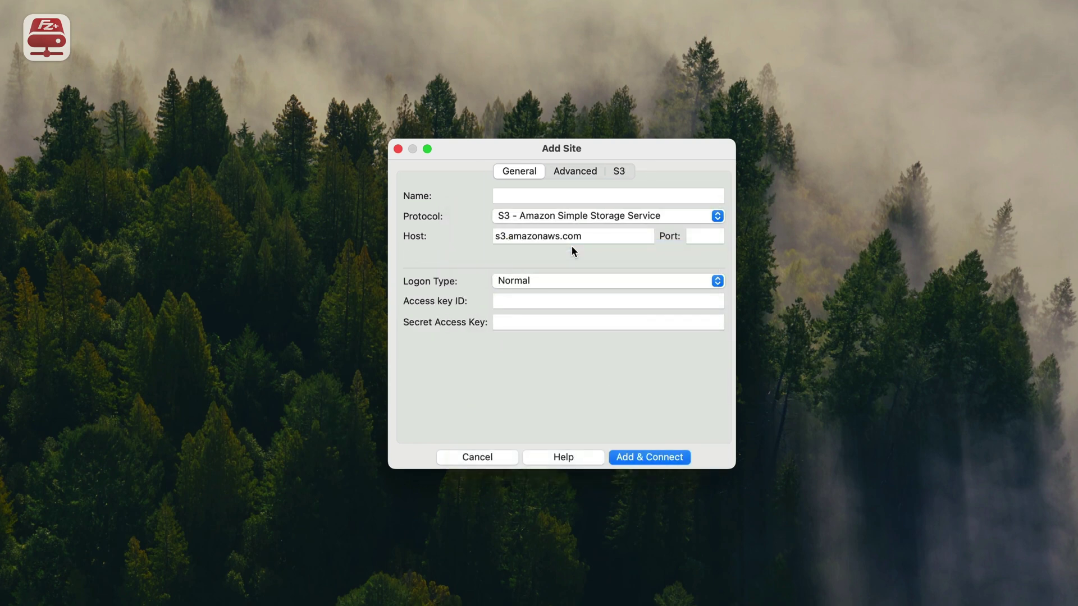
{"action": "left_click", "coordinate": [547, 196]}
{"action": "type", "text": "My S3 Connec"}
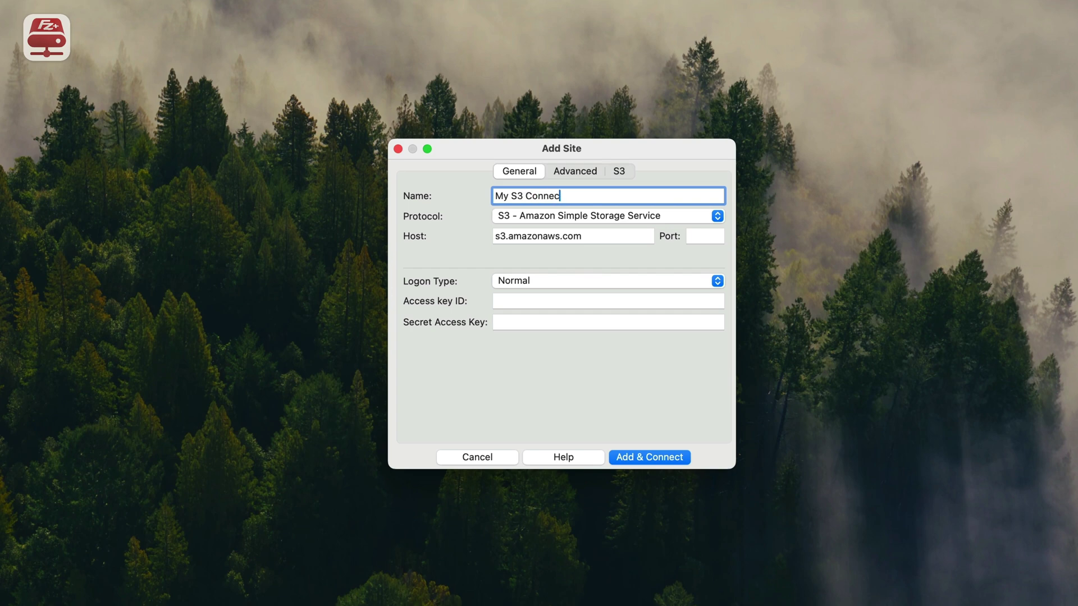
{"action": "type", "text": "tion"}
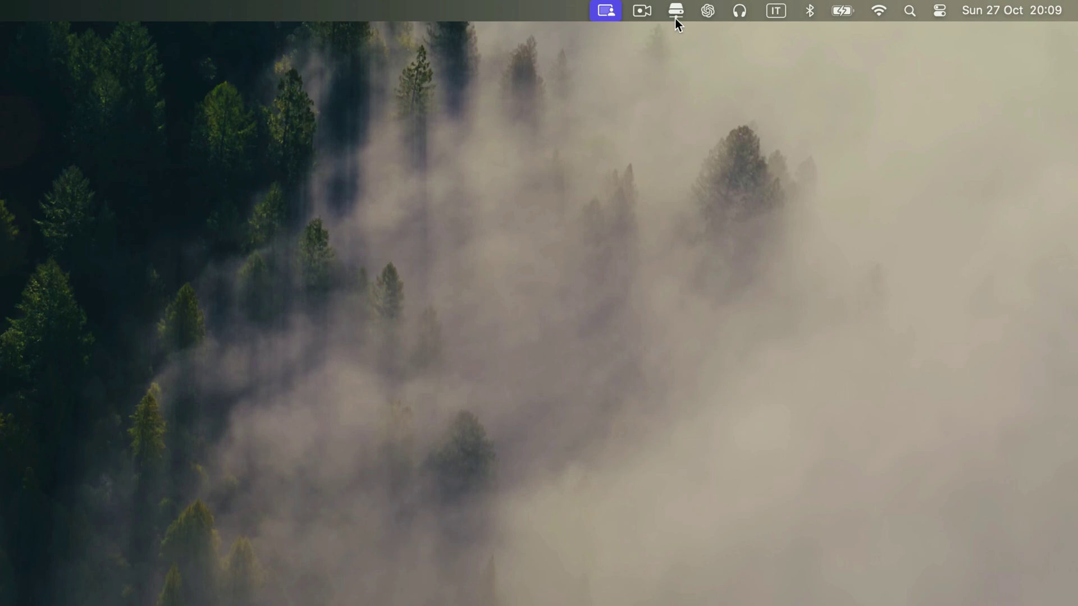
- Show the RemoteDrive Providers settings listing Amazon S3 and its regions
{"action": "left_click", "coordinate": [674, 18]}
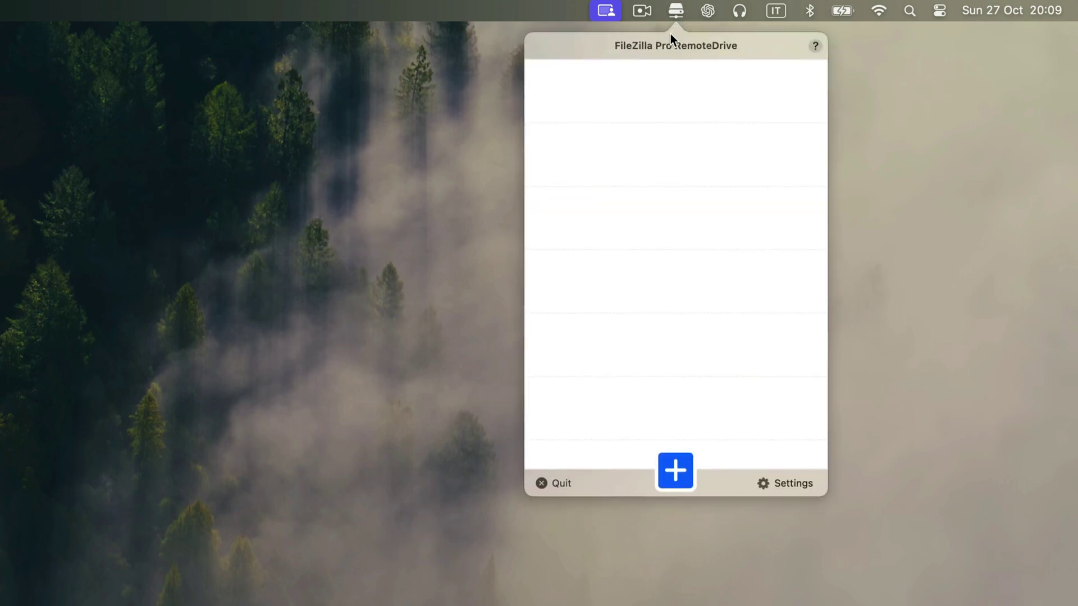
{"action": "left_click", "coordinate": [782, 484]}
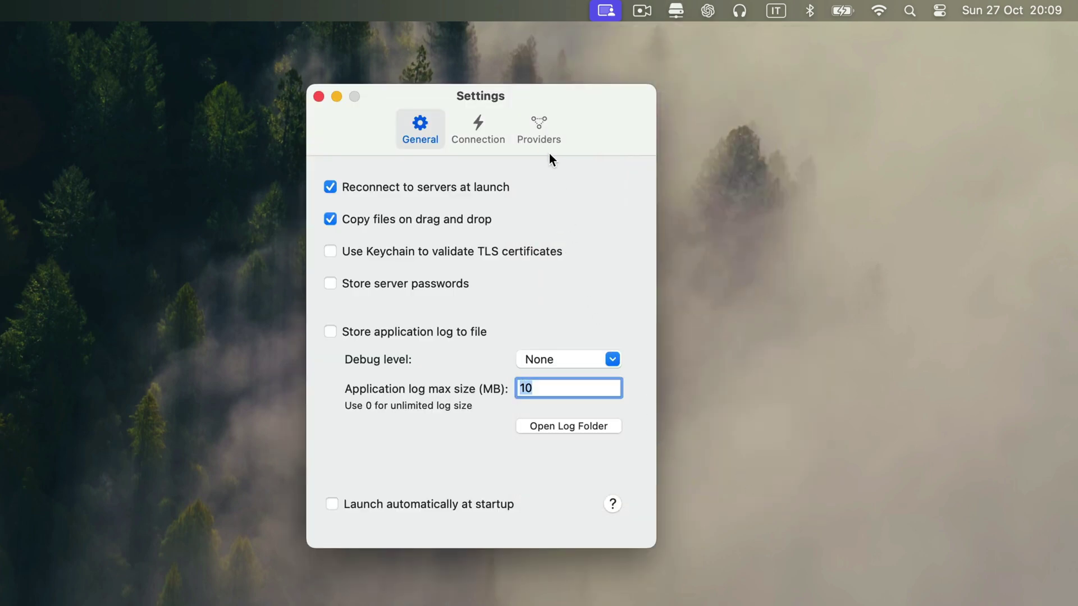
{"action": "left_click", "coordinate": [542, 121]}
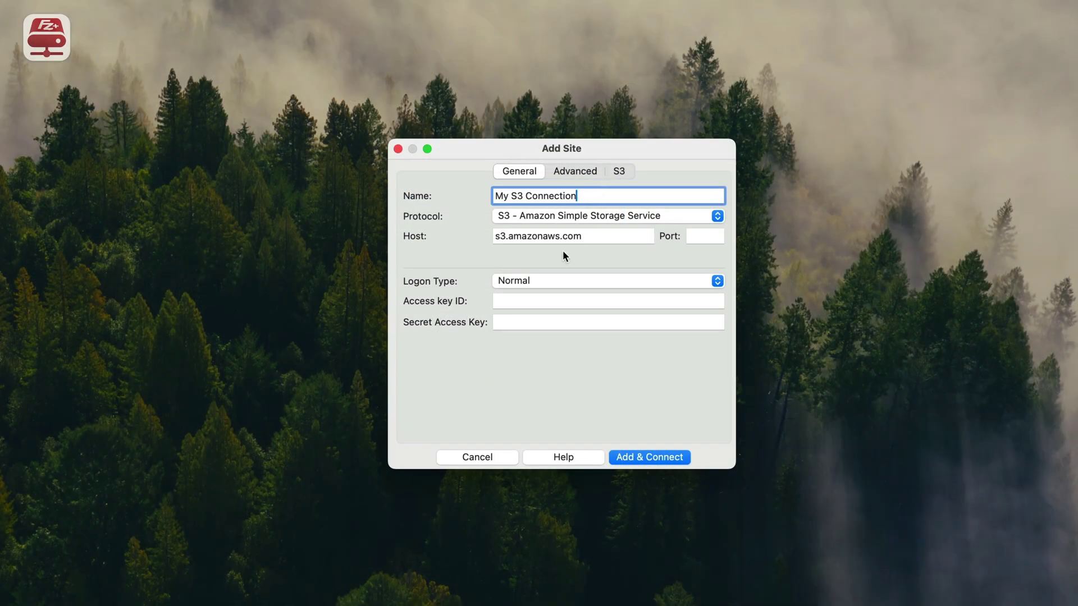
- Paste the S3 access key ID and secret access key into the site fields
{"action": "left_click", "coordinate": [521, 299]}
{"action": "key", "text": "super+v"}
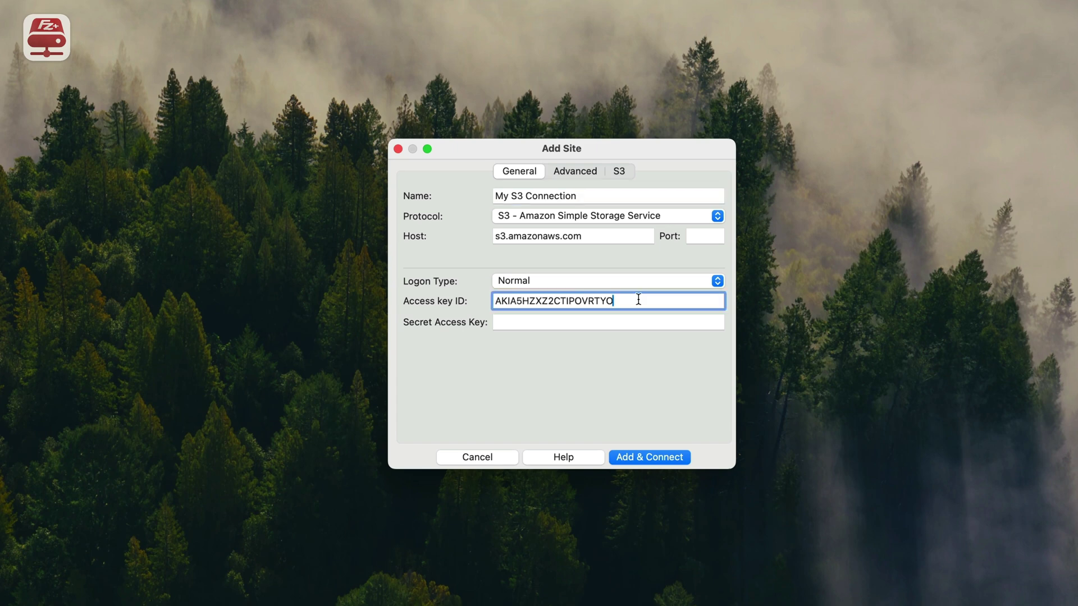
{"action": "left_click", "coordinate": [512, 323]}
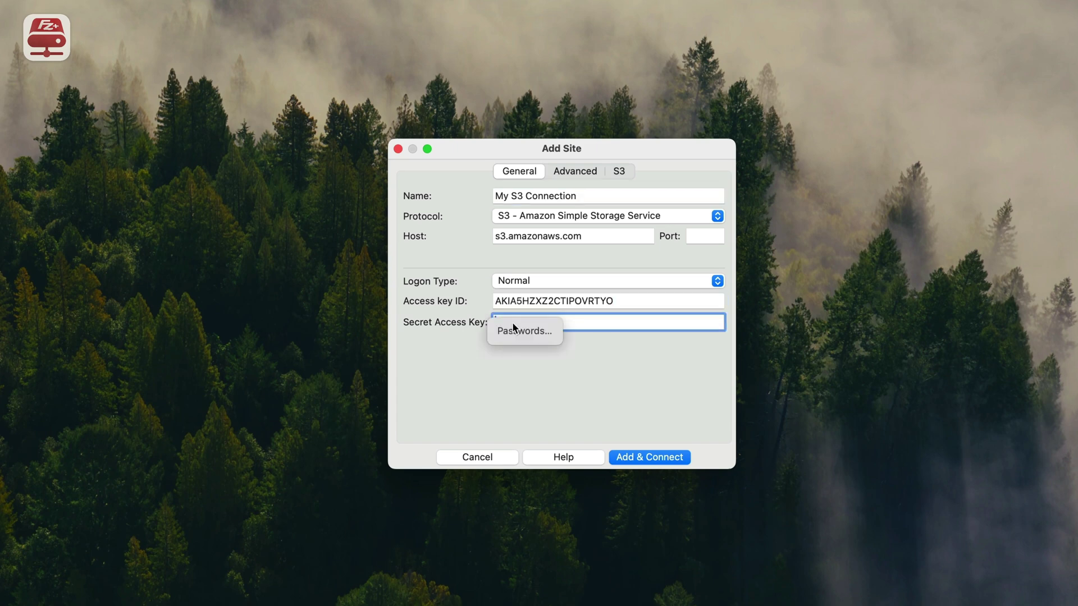
{"action": "key", "text": "super+v"}
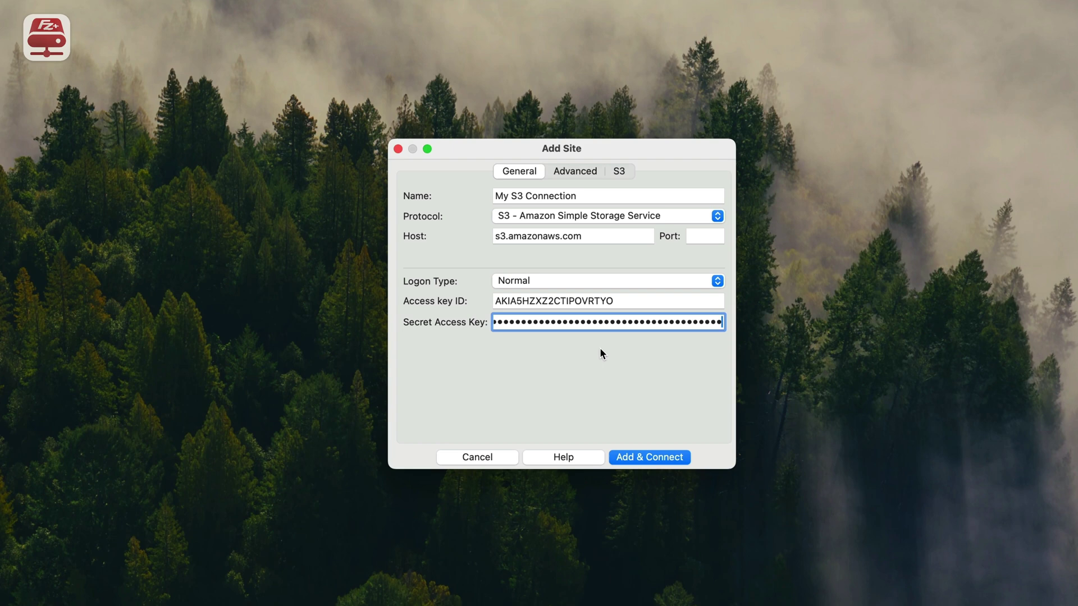
- Review the Advanced site options, then save My S3 Connection and connect
{"action": "left_click", "coordinate": [575, 172]}
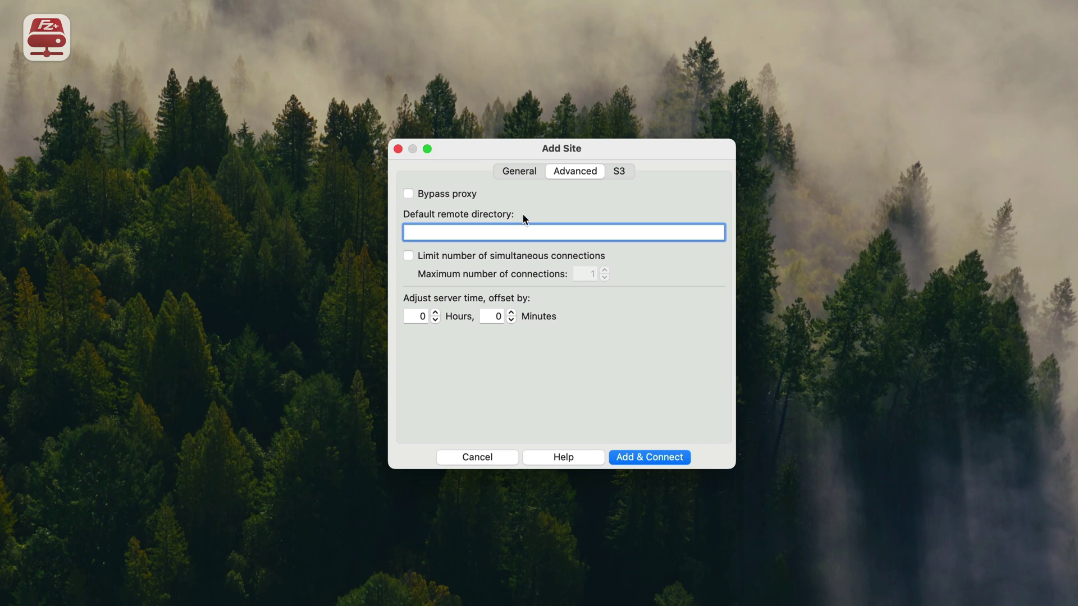
{"action": "left_click", "coordinate": [522, 175]}
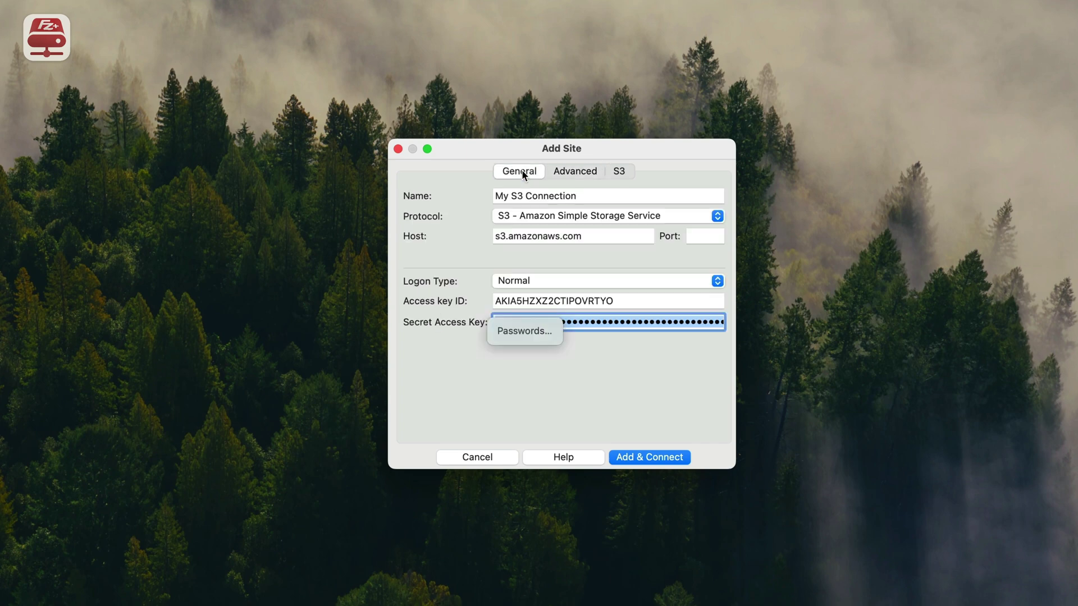
{"action": "left_click", "coordinate": [645, 451]}
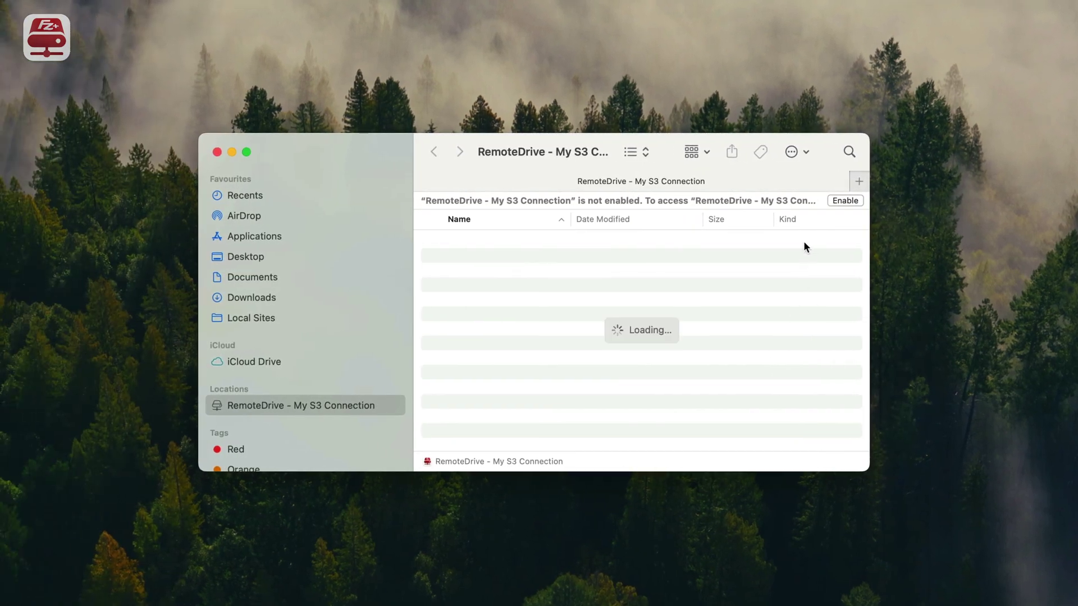
- Enable the S3 drive, open bucket remotedrive225676 and select st003-1.webp
{"action": "left_click", "coordinate": [845, 201]}
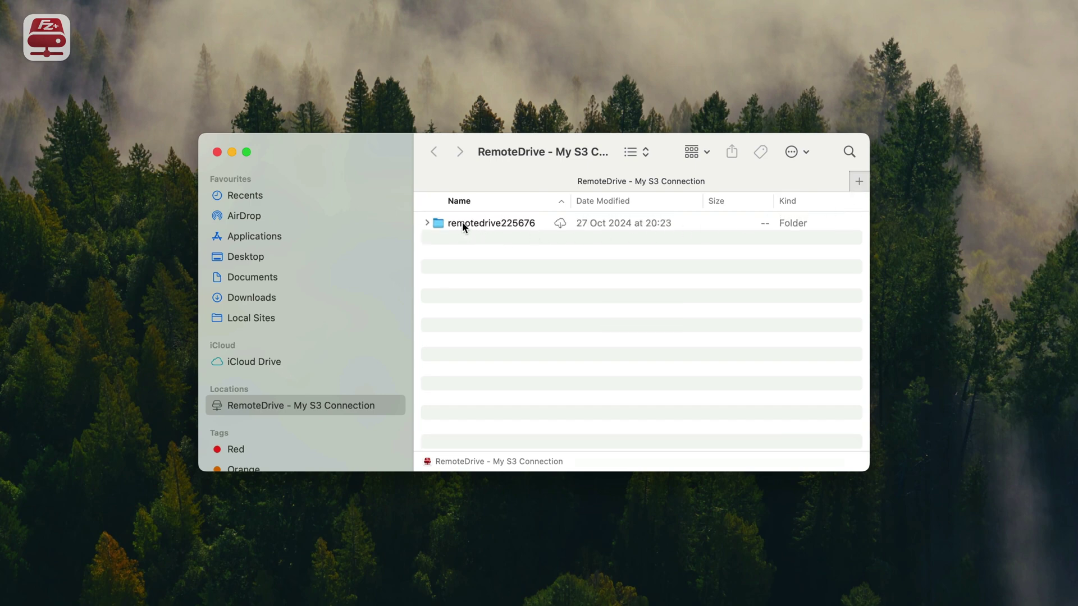
{"action": "double_click", "coordinate": [463, 224]}
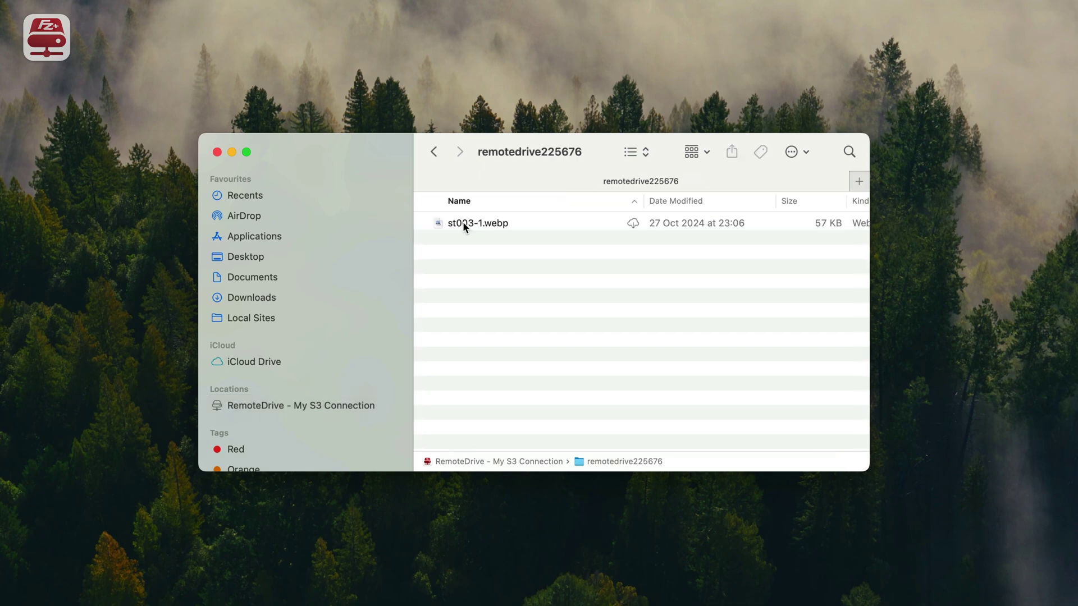
{"action": "left_click", "coordinate": [472, 223]}
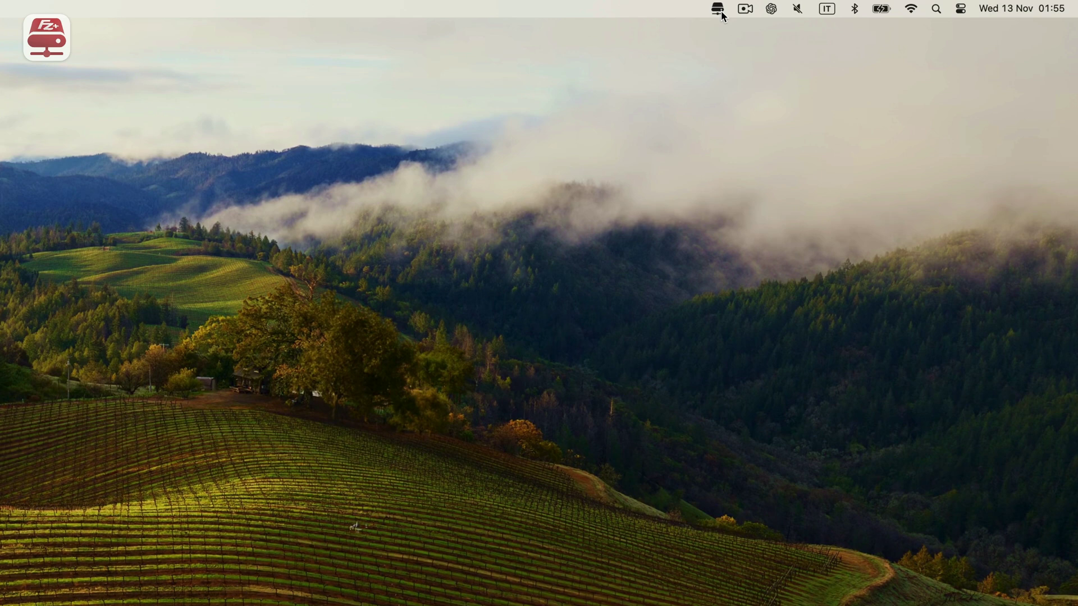
- Create a Google Drive protocol site named 'My Google Drive 1' and connect
{"action": "left_click", "coordinate": [719, 10]}
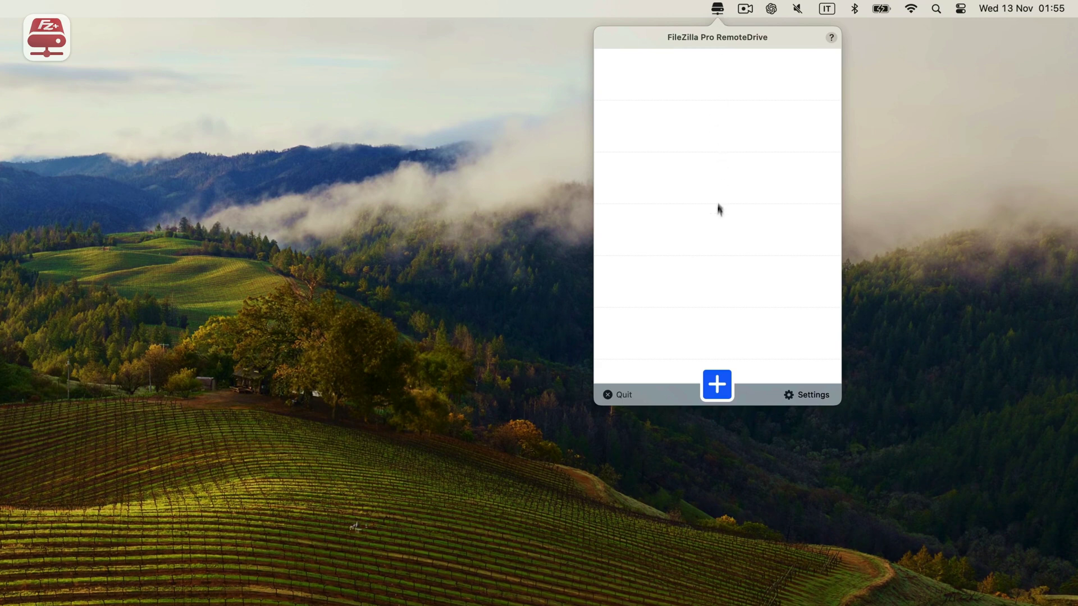
{"action": "left_click", "coordinate": [719, 383]}
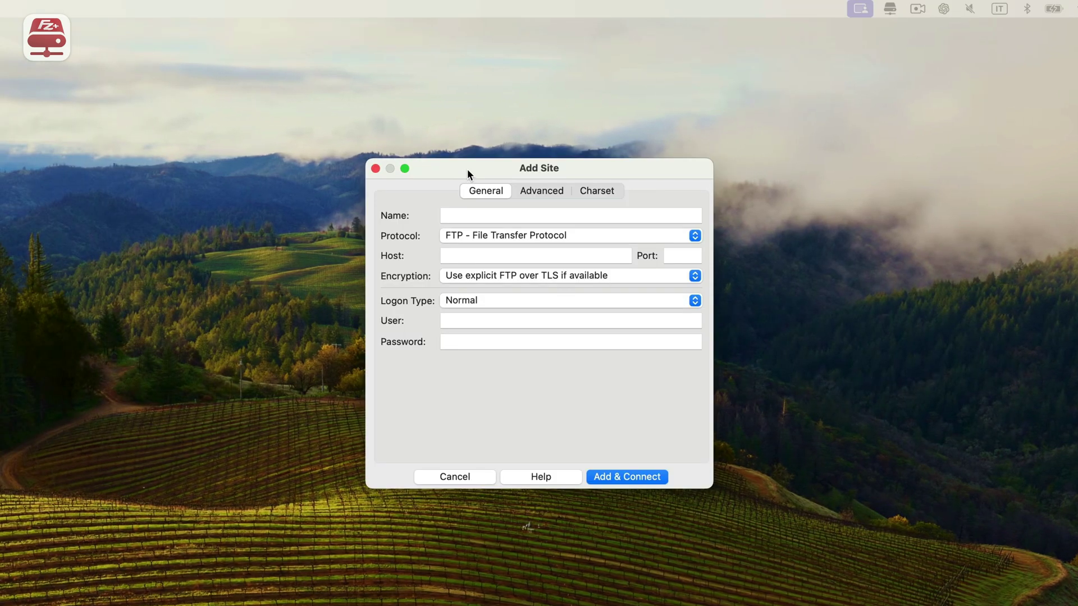
{"action": "left_click", "coordinate": [559, 236]}
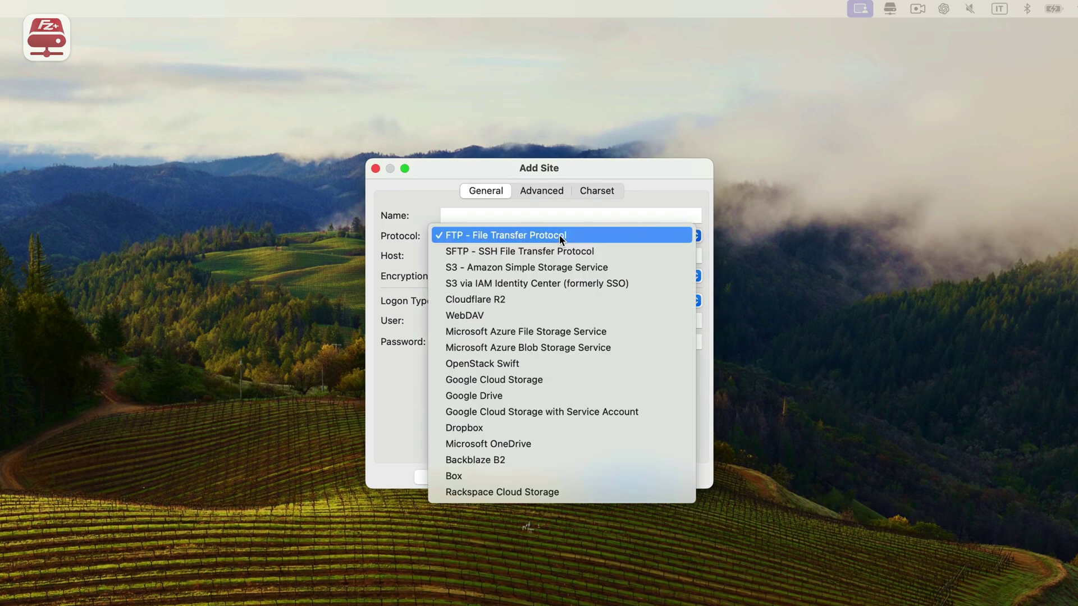
{"action": "left_click", "coordinate": [531, 397]}
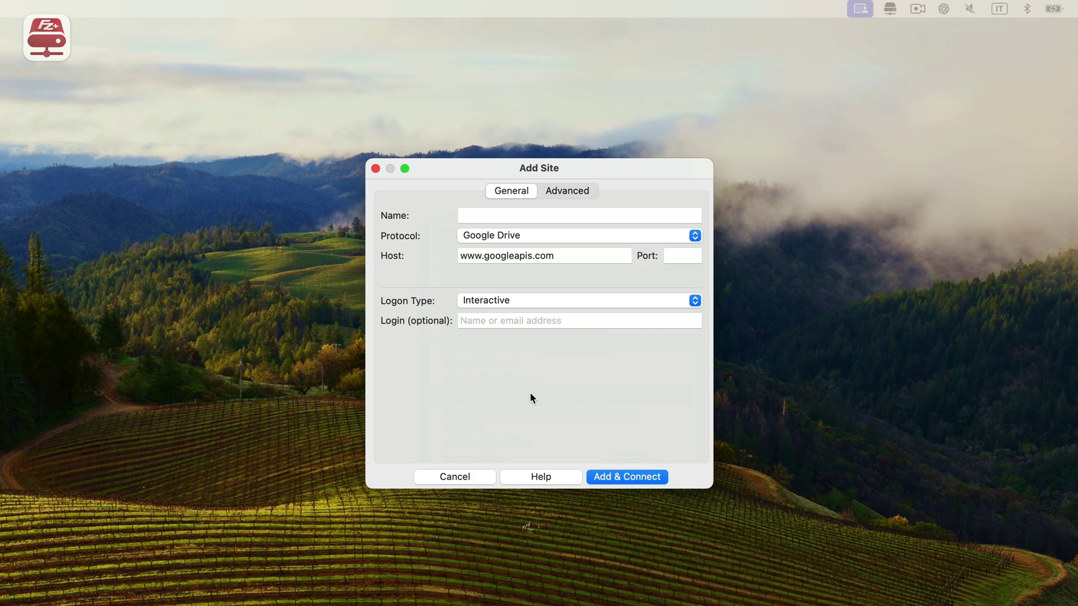
{"action": "left_click", "coordinate": [502, 219]}
{"action": "type", "text": "My Go"}
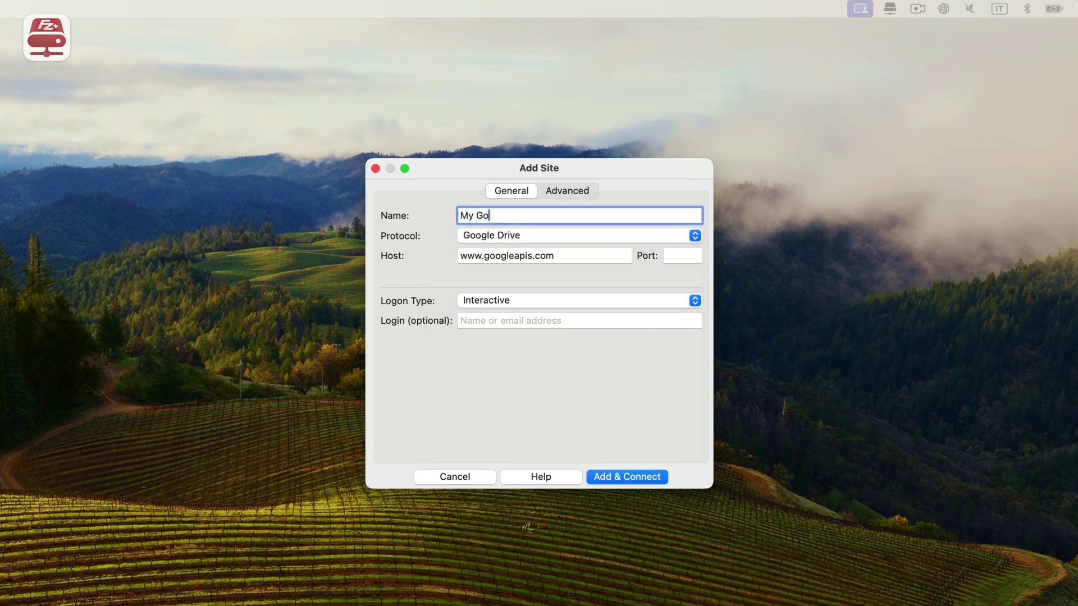
{"action": "type", "text": "ogle Drive 1"}
{"action": "left_click", "coordinate": [632, 478]}
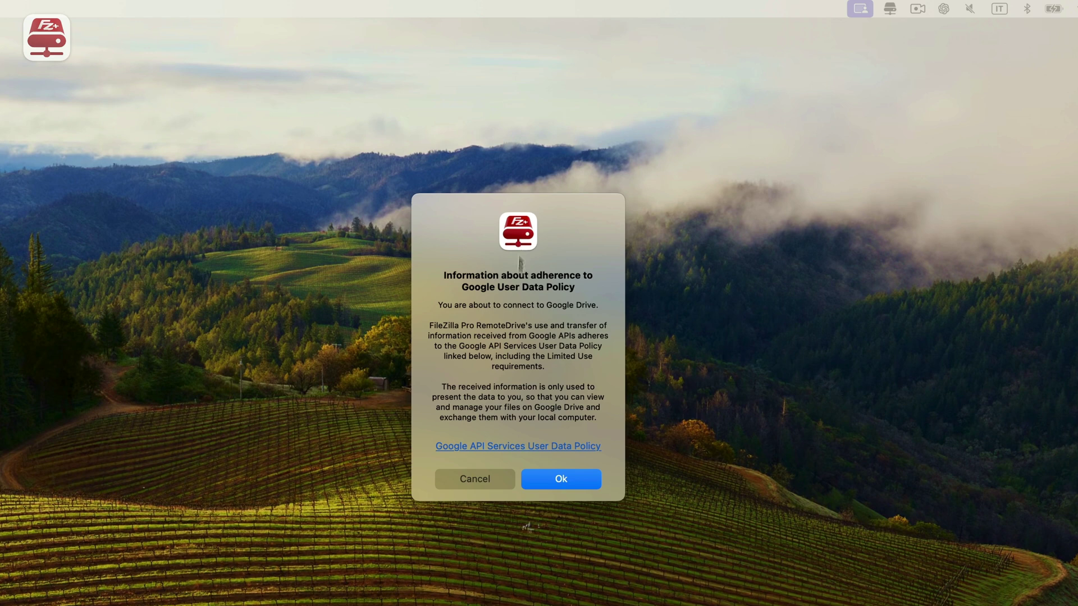
- Accept the Google User Data Policy and Authorization required notices
{"action": "left_click", "coordinate": [561, 480]}
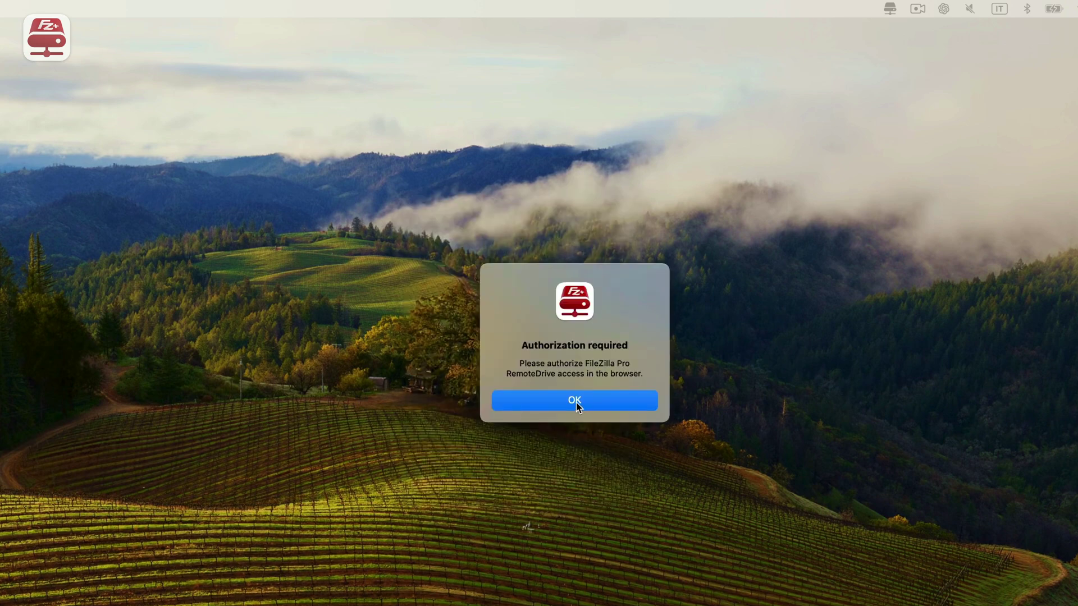
{"action": "left_click", "coordinate": [576, 402]}
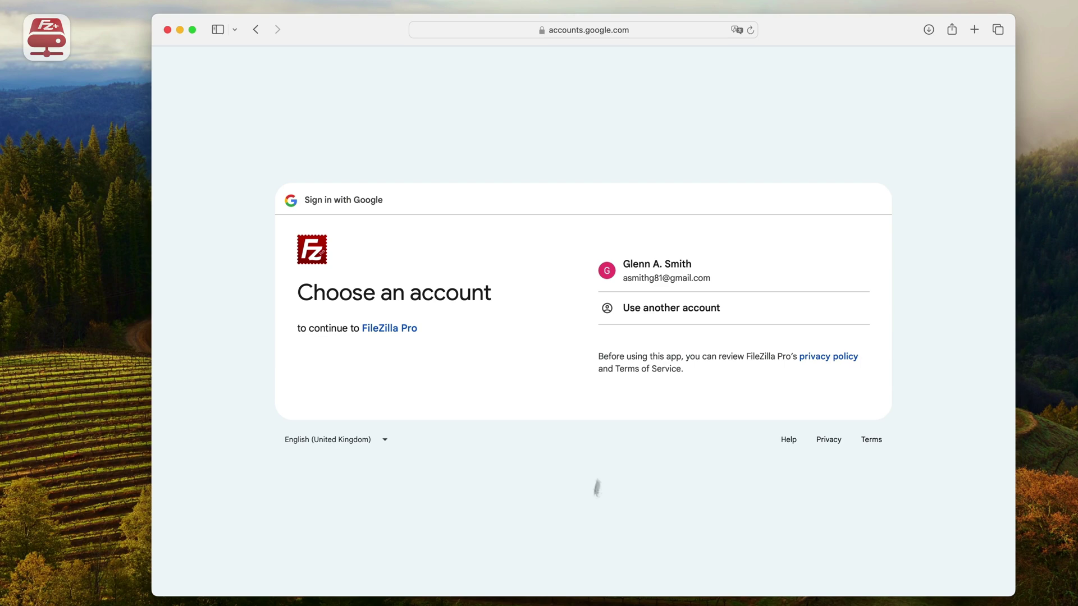
- Choose the Google account, select all Drive permissions for FileZilla Pro, and continue
{"action": "left_click", "coordinate": [656, 279]}
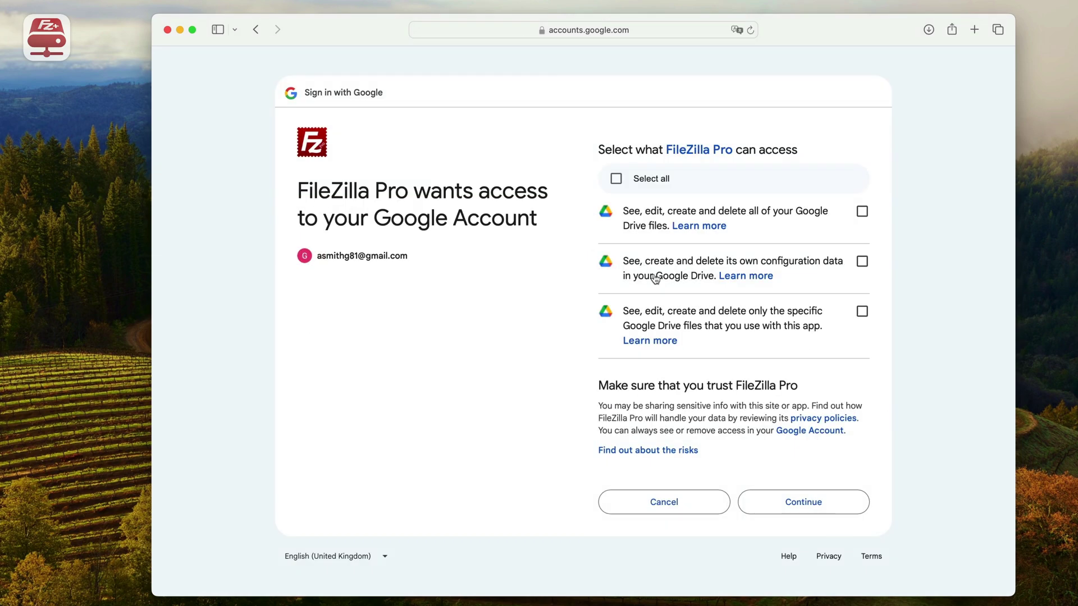
{"action": "left_click", "coordinate": [617, 179]}
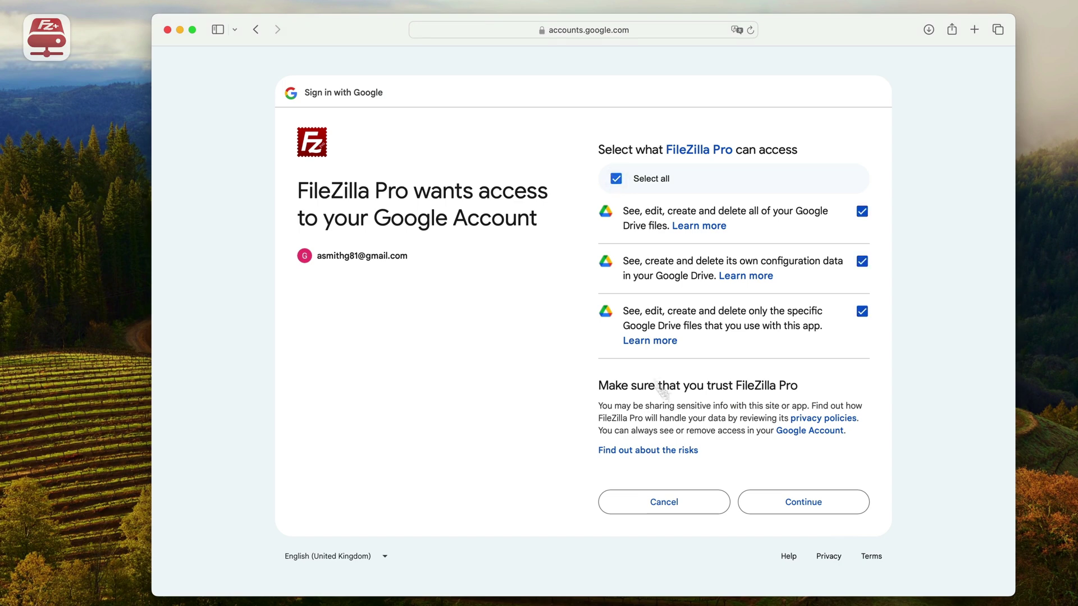
{"action": "left_click", "coordinate": [804, 502]}
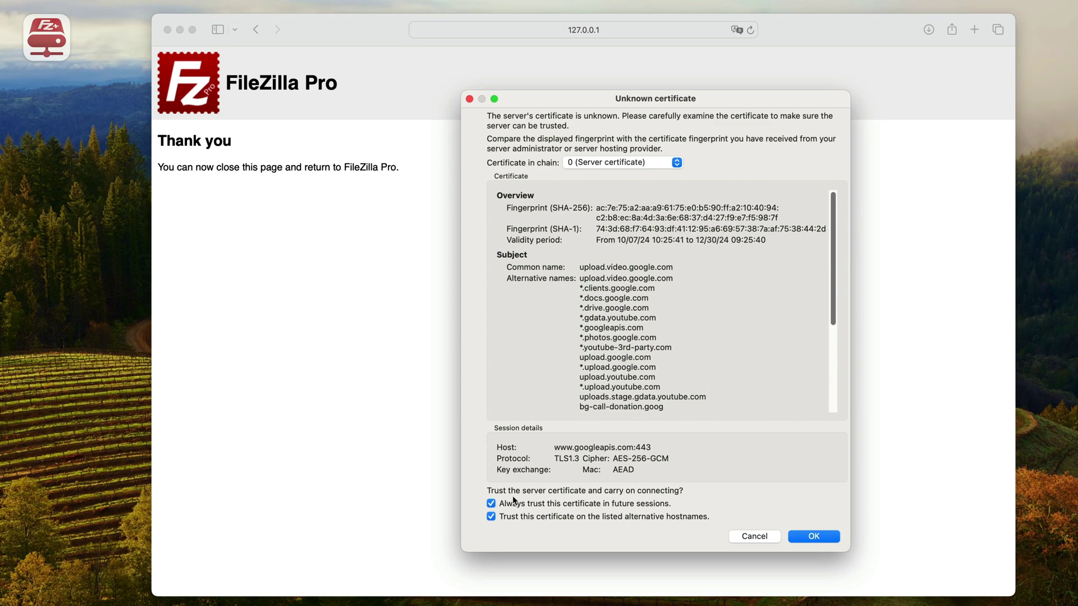
- Trust the googleapis.com certificate, enable the mount, and open My Drive's Content Calendar 2024.xlsx
{"action": "left_click", "coordinate": [815, 536]}
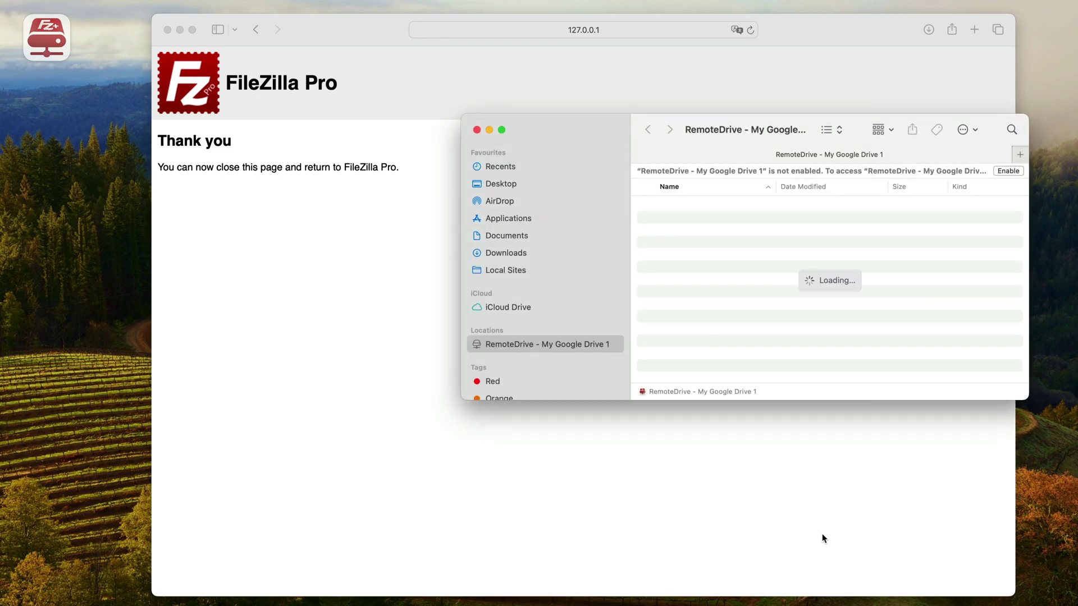
{"action": "left_click", "coordinate": [1015, 172]}
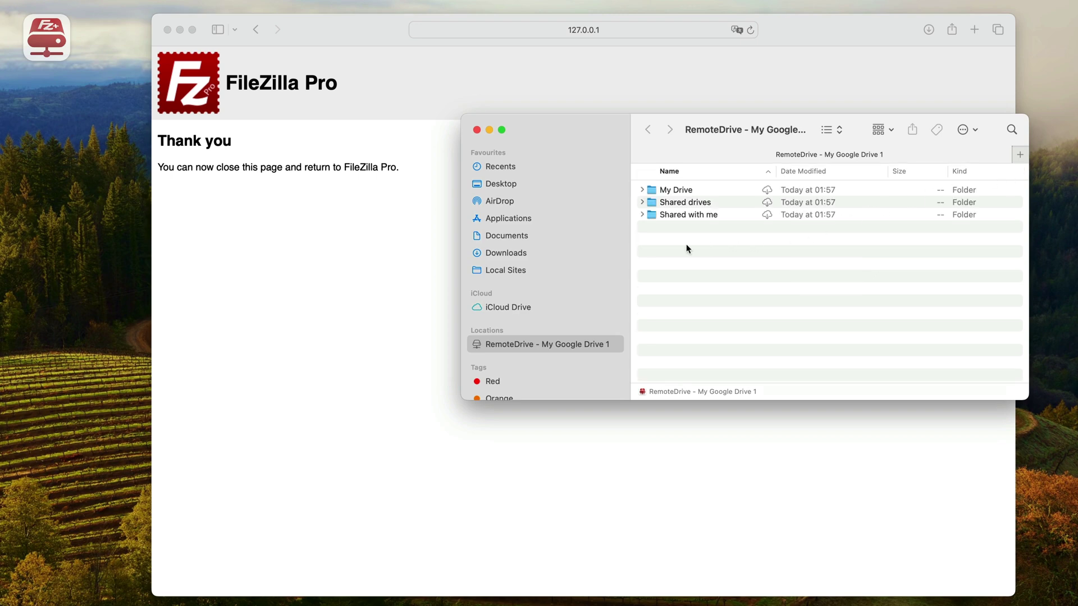
{"action": "left_click", "coordinate": [680, 193]}
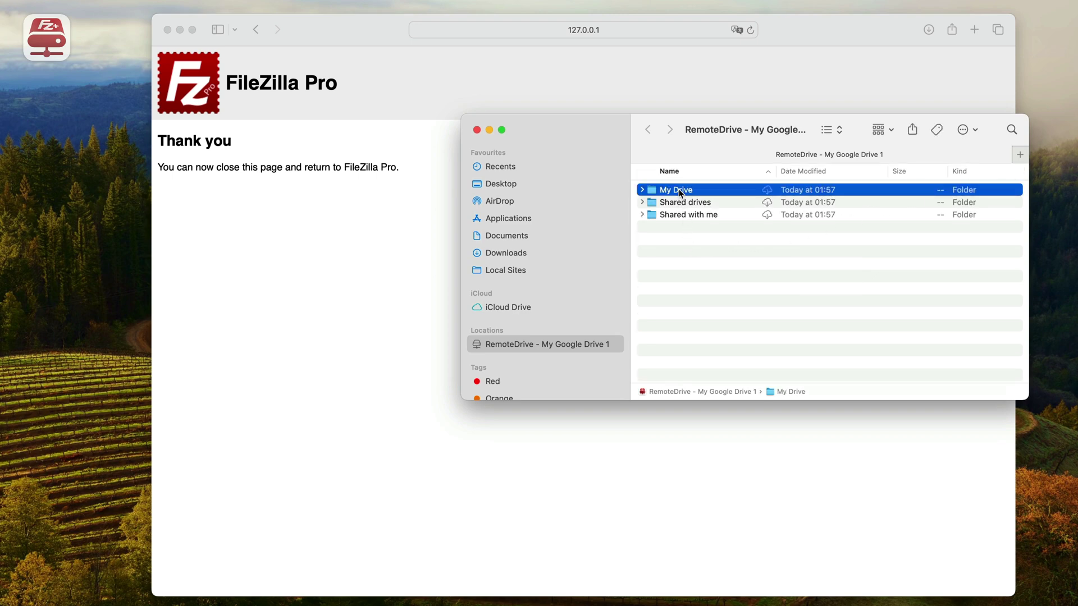
{"action": "double_click", "coordinate": [681, 193]}
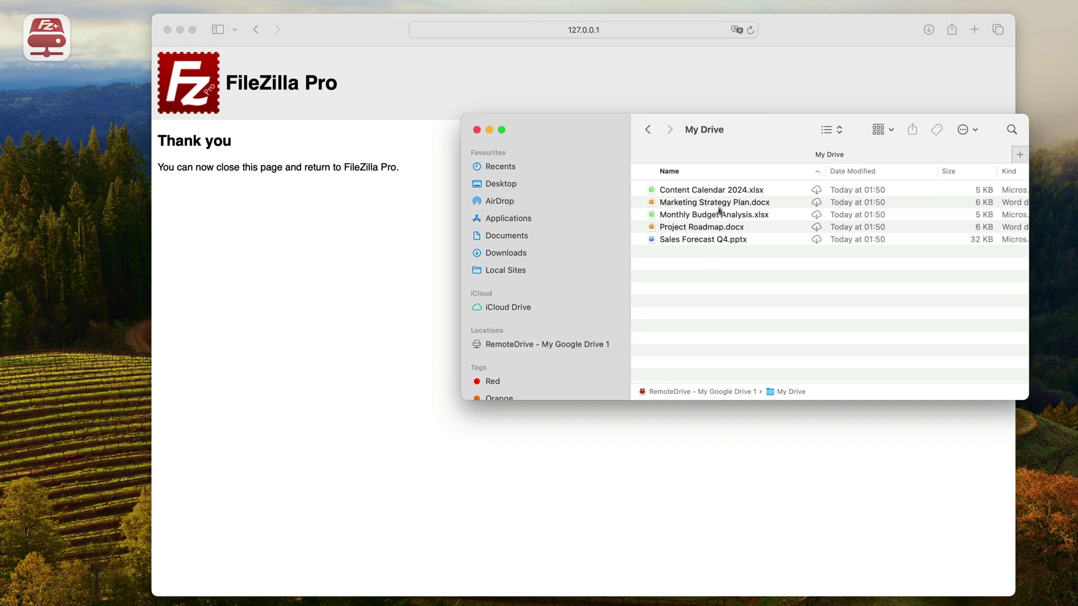
{"action": "left_click", "coordinate": [720, 191]}
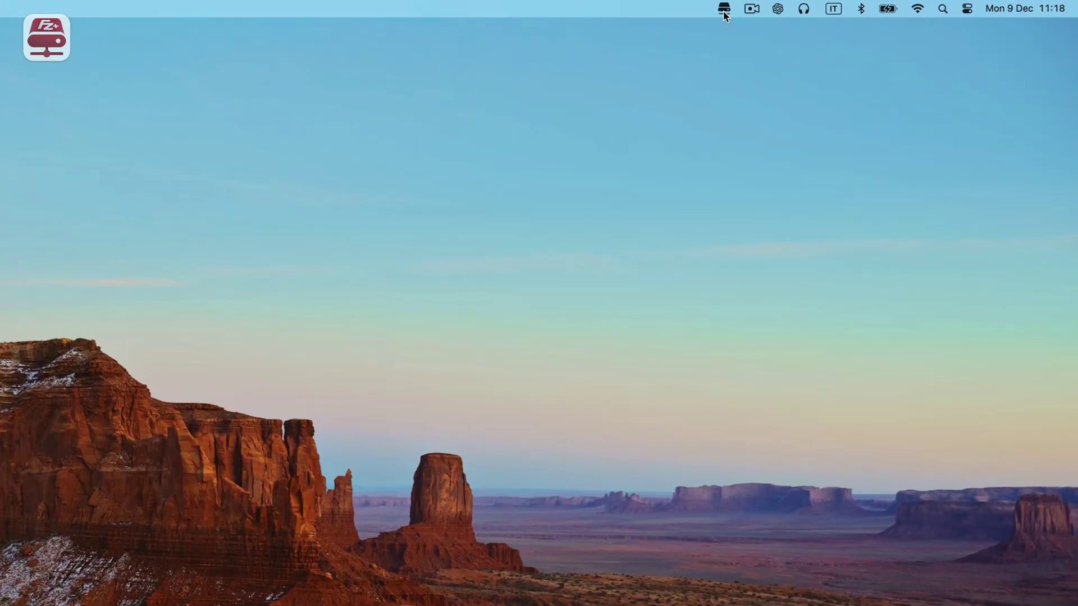
- Add a new Box protocol site (host api.box.com) named 'My Box account'
{"action": "left_click", "coordinate": [724, 9]}
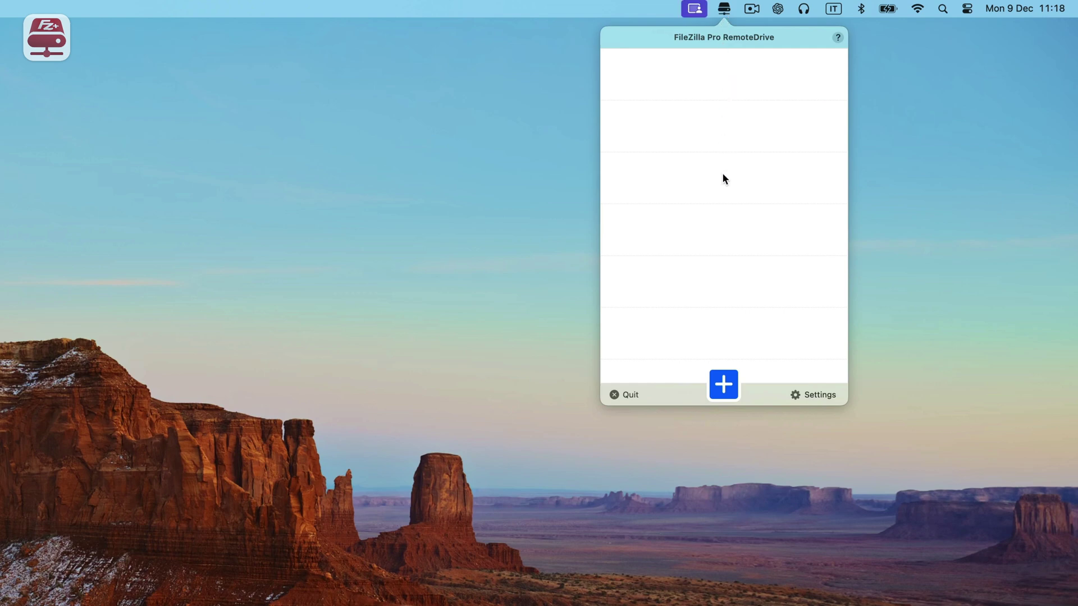
{"action": "left_click", "coordinate": [725, 390]}
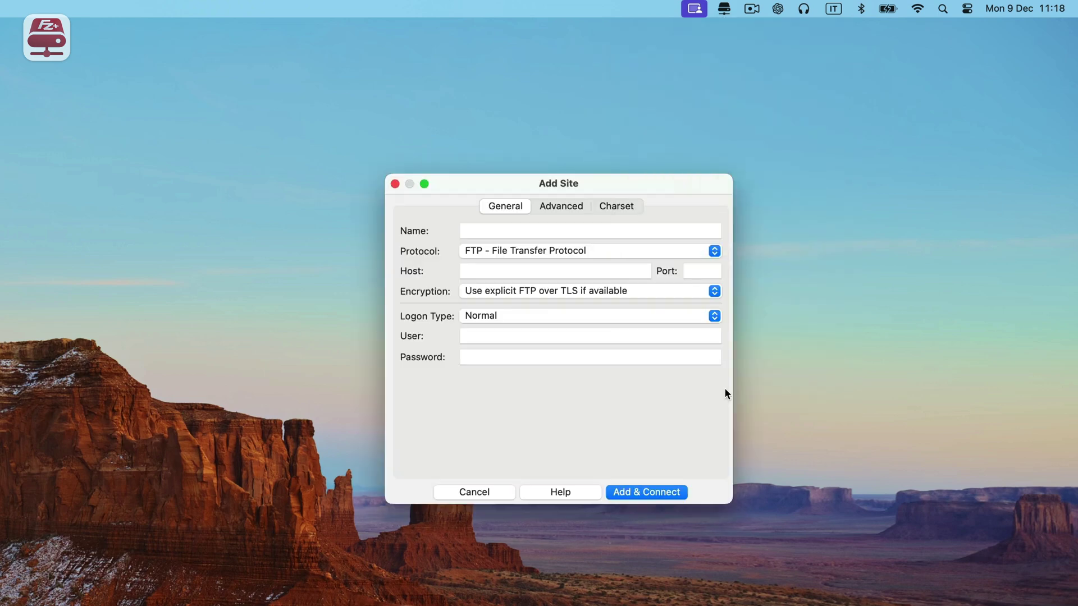
{"action": "left_click", "coordinate": [610, 251]}
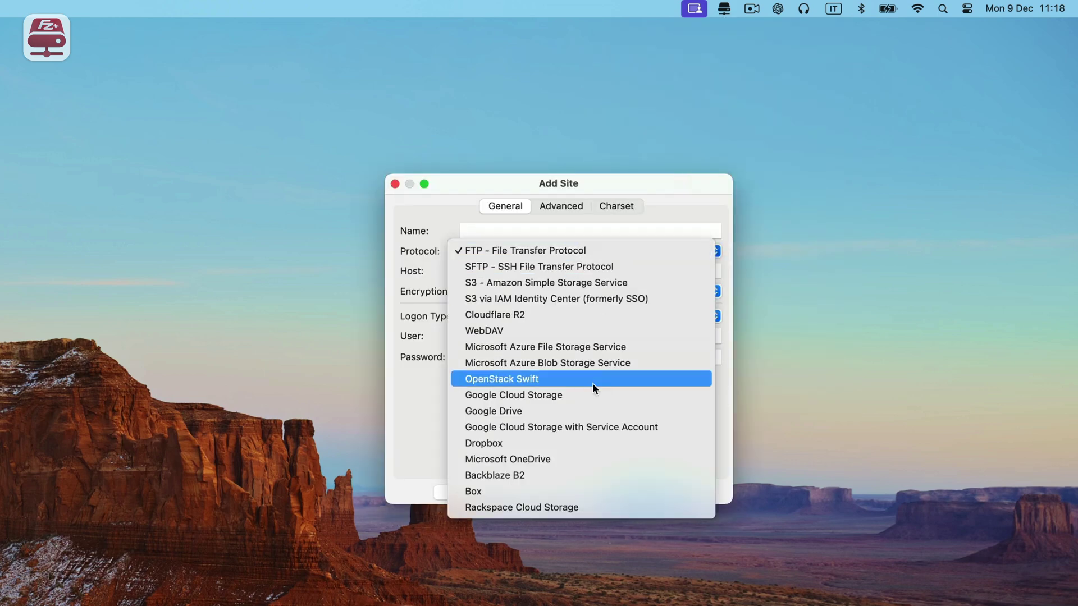
{"action": "left_click", "coordinate": [486, 493]}
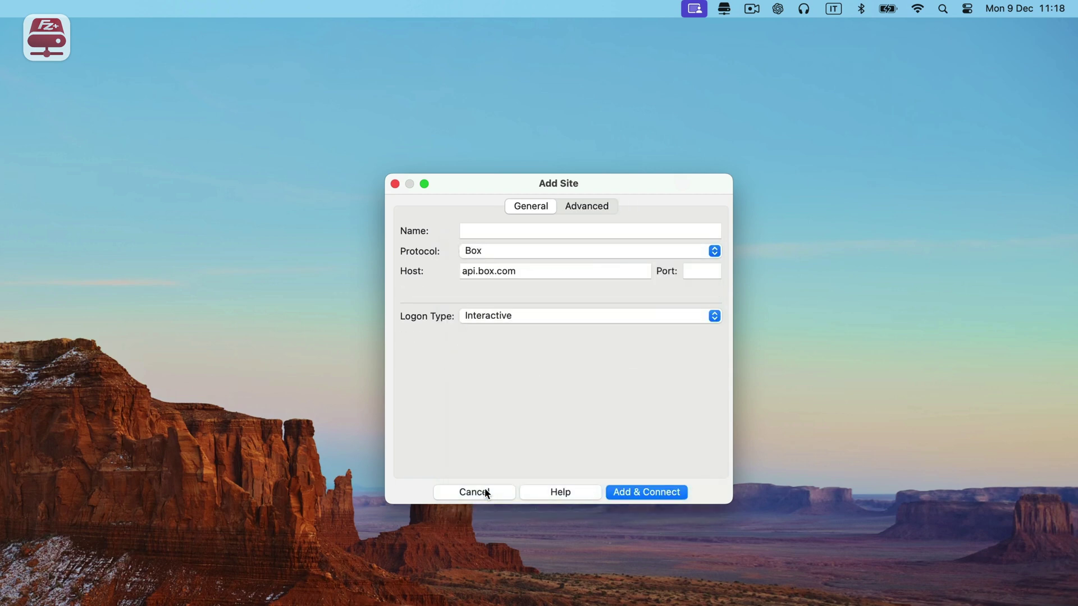
{"action": "left_click", "coordinate": [509, 230]}
{"action": "type", "text": "My Box"}
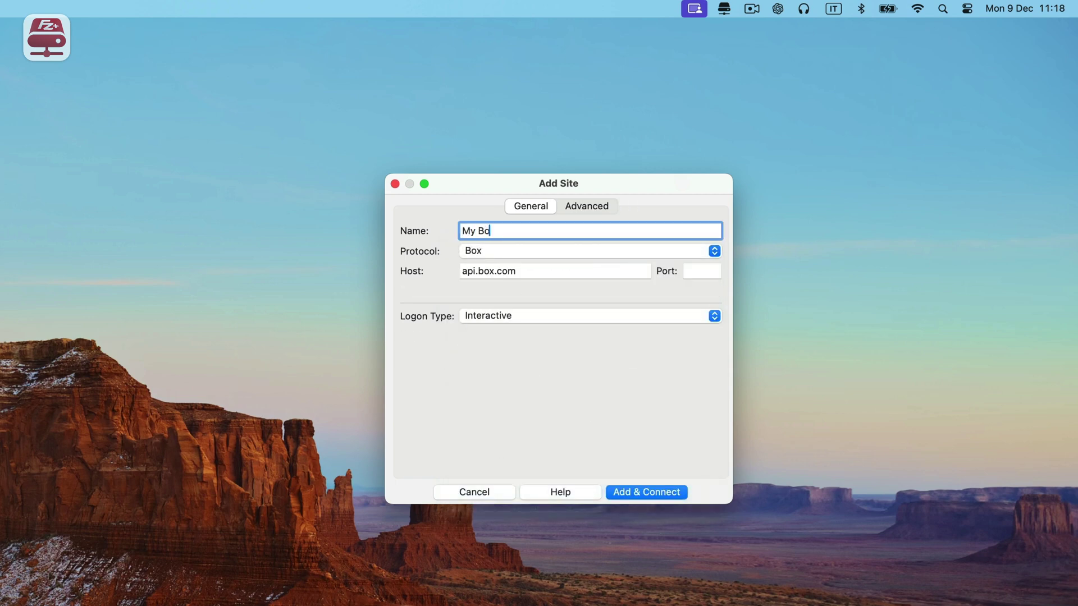
{"action": "type", "text": " account"}
- Connect the Box site, grant FileZilla Pro access, and copy the authorization code
{"action": "left_click", "coordinate": [660, 493]}
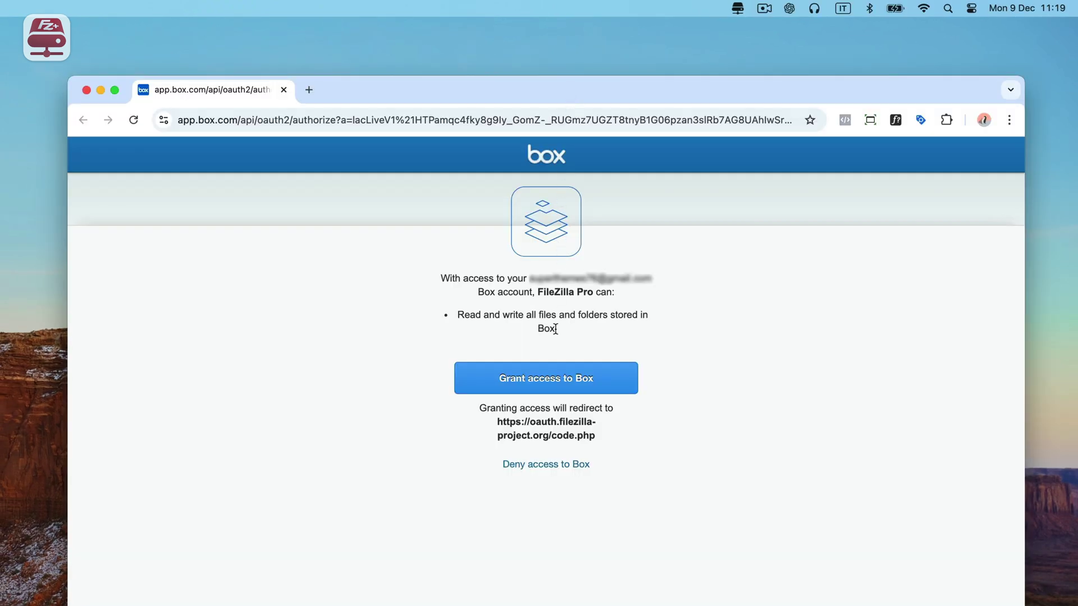
{"action": "left_click", "coordinate": [552, 384]}
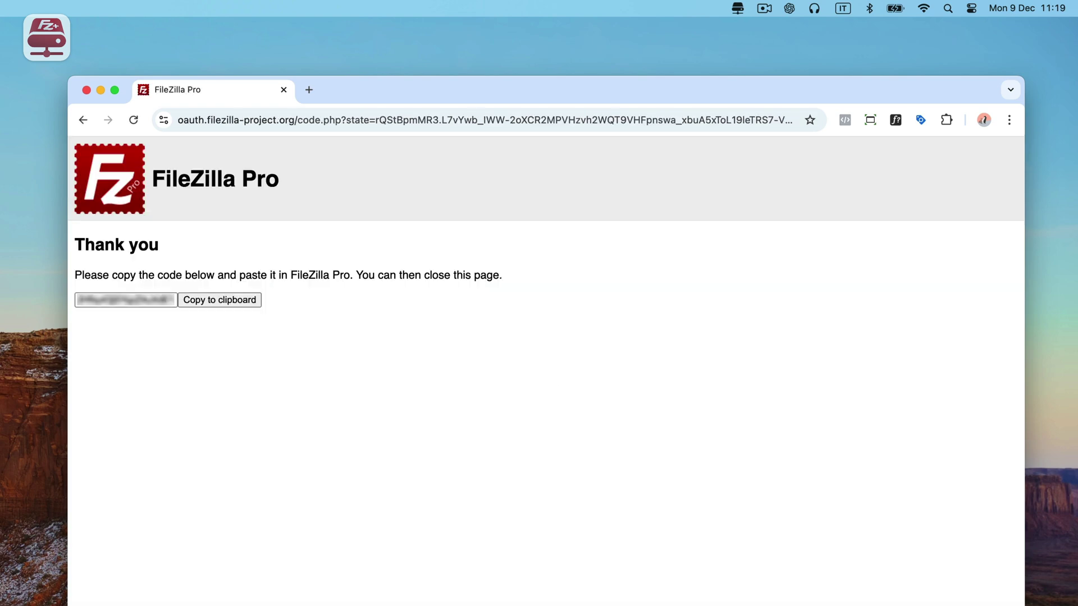
{"action": "left_click", "coordinate": [224, 300]}
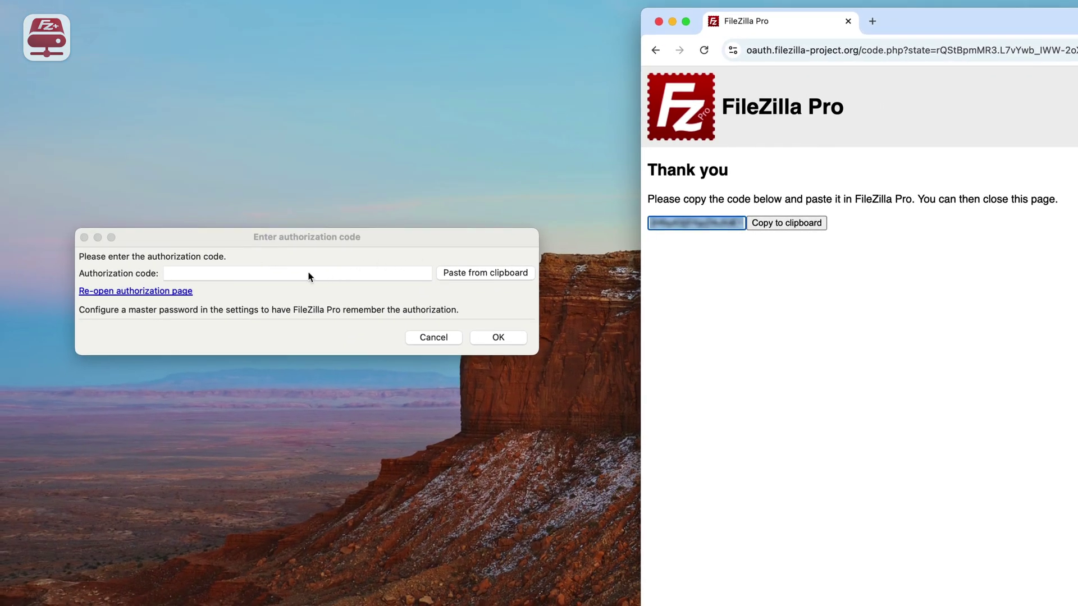
- Paste the copied Box authorization code into the dialog and submit it
{"action": "left_click", "coordinate": [294, 273]}
{"action": "right_click", "coordinate": [294, 273]}
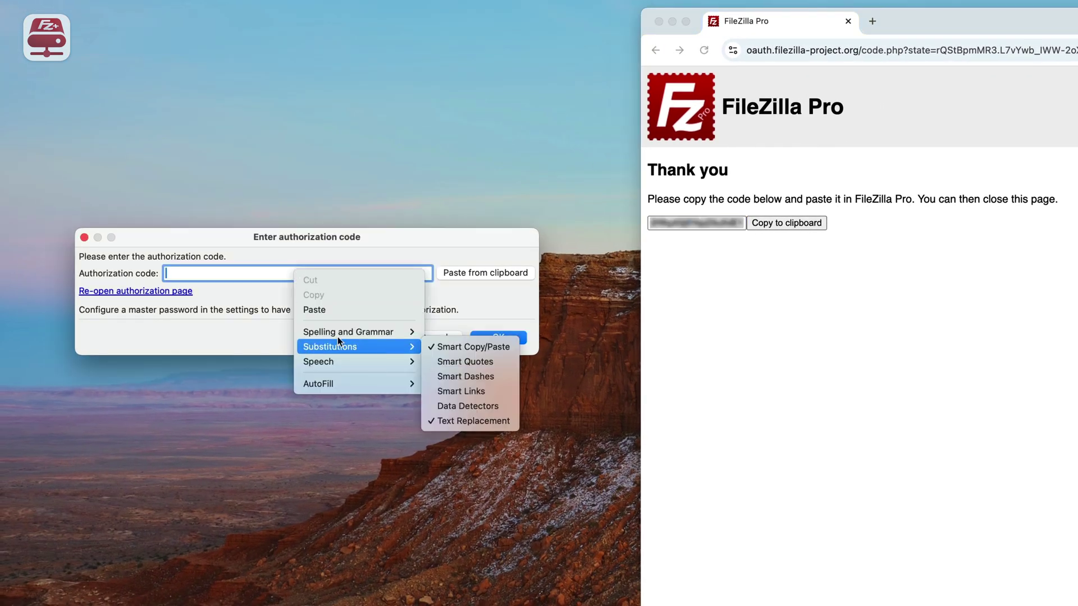
{"action": "left_click", "coordinate": [334, 310]}
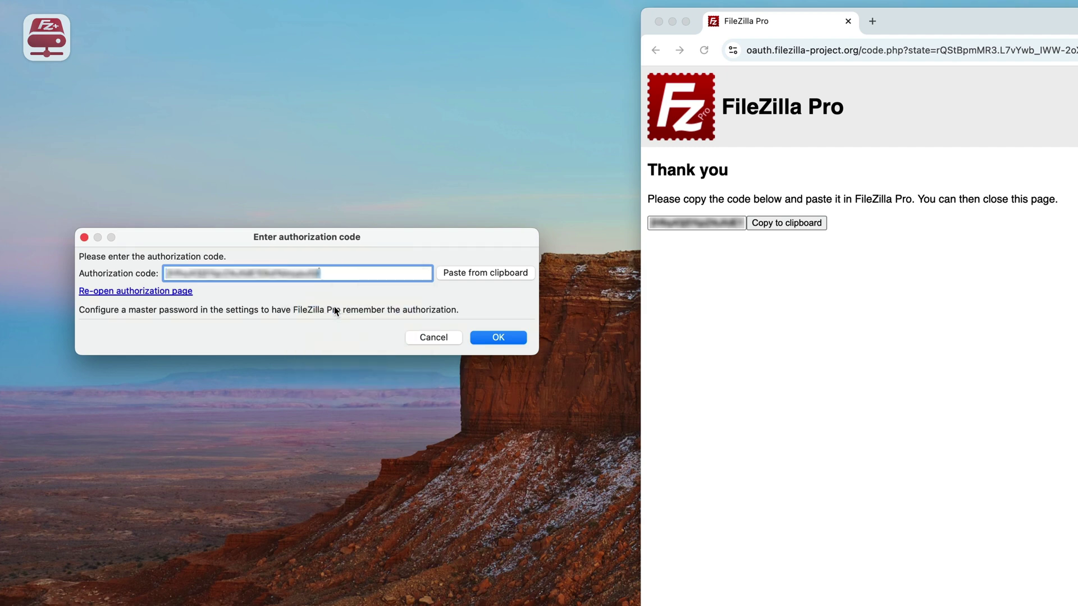
{"action": "left_click", "coordinate": [503, 336]}
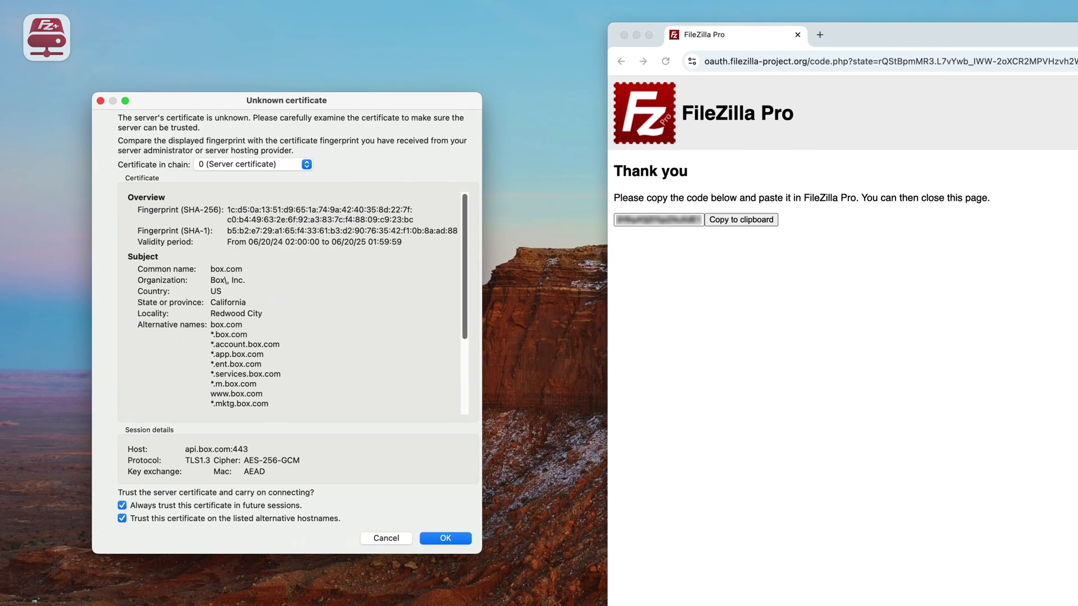
- Trust the Box certificate and enable the Box drive so its single JPEG image appears
{"action": "left_click", "coordinate": [445, 539]}
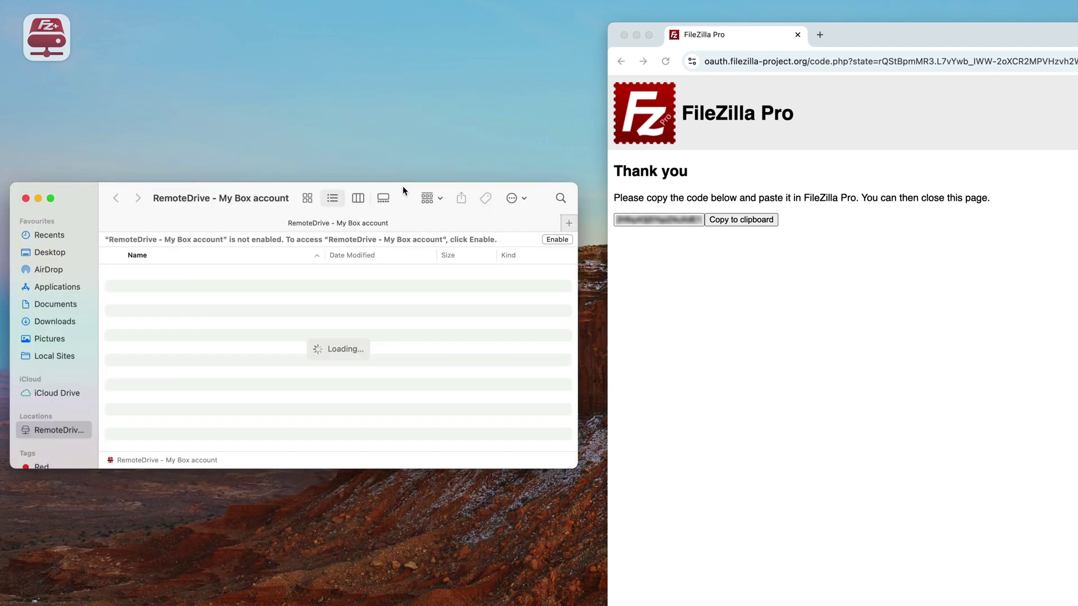
{"action": "left_click", "coordinate": [560, 240]}
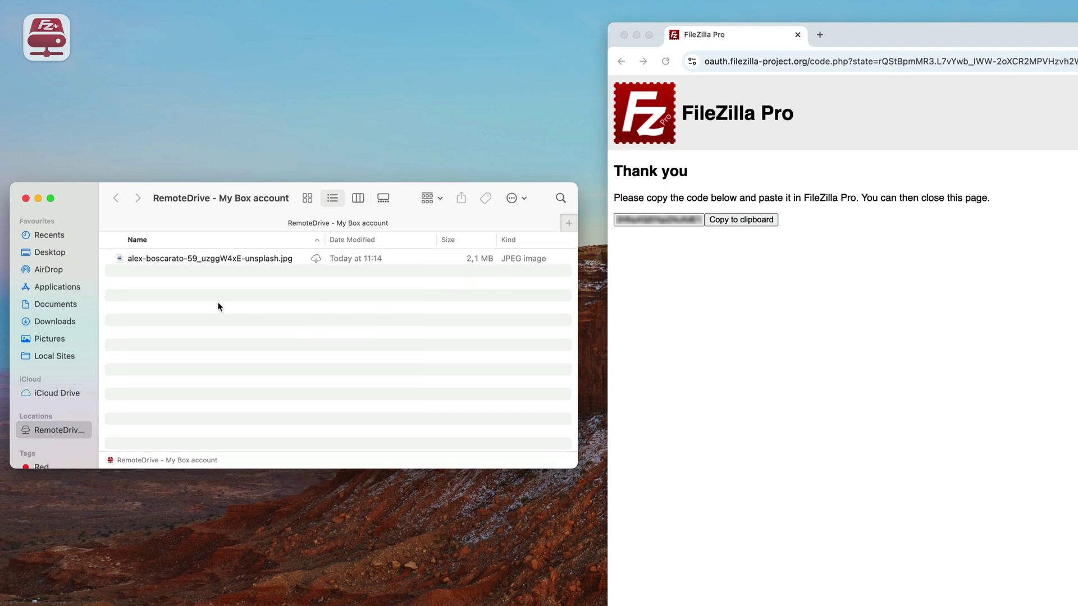
{"action": "scroll", "coordinate": [67, 393], "scroll_direction": "down", "scroll_amount": 3}
{"action": "left_click_drag", "start_coordinate": [98, 368], "coordinate": [158, 373]}
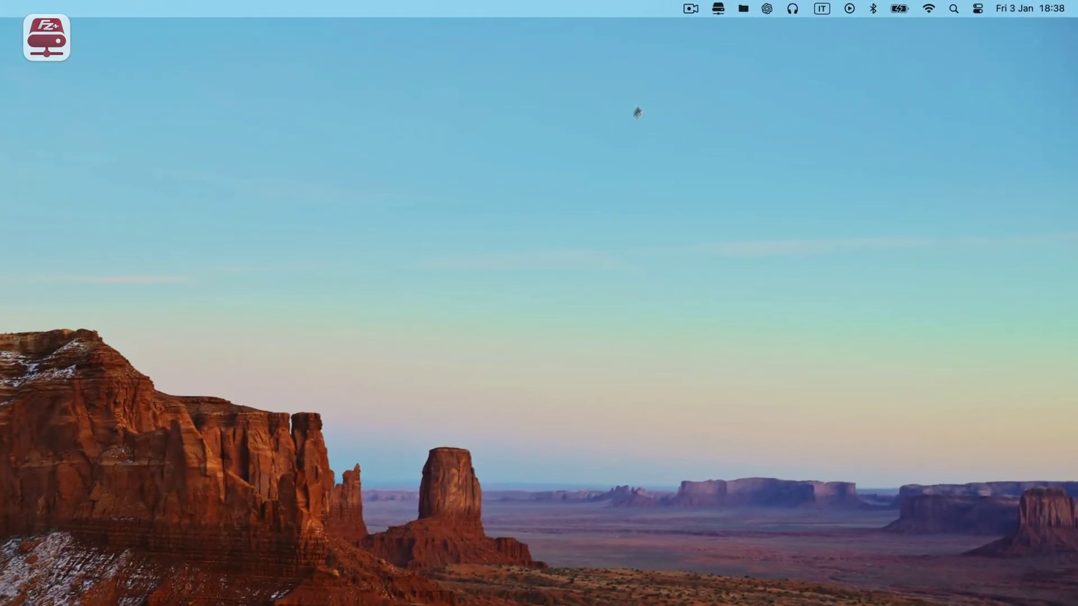
- Open the RemoteDrive connections panel and start a new blank site form
{"action": "left_click", "coordinate": [716, 10]}
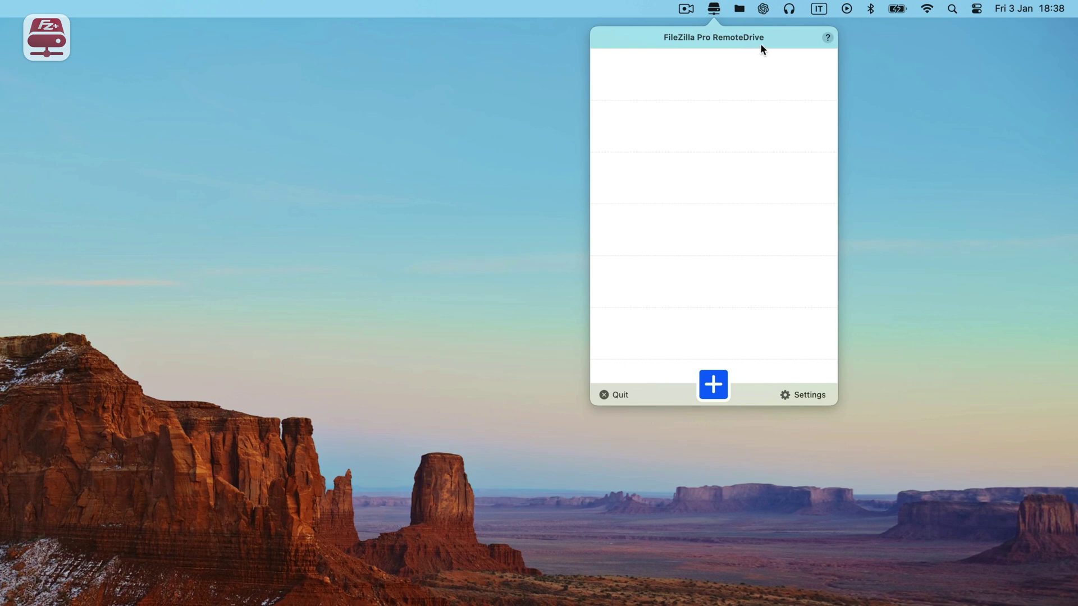
{"action": "left_click", "coordinate": [712, 387]}
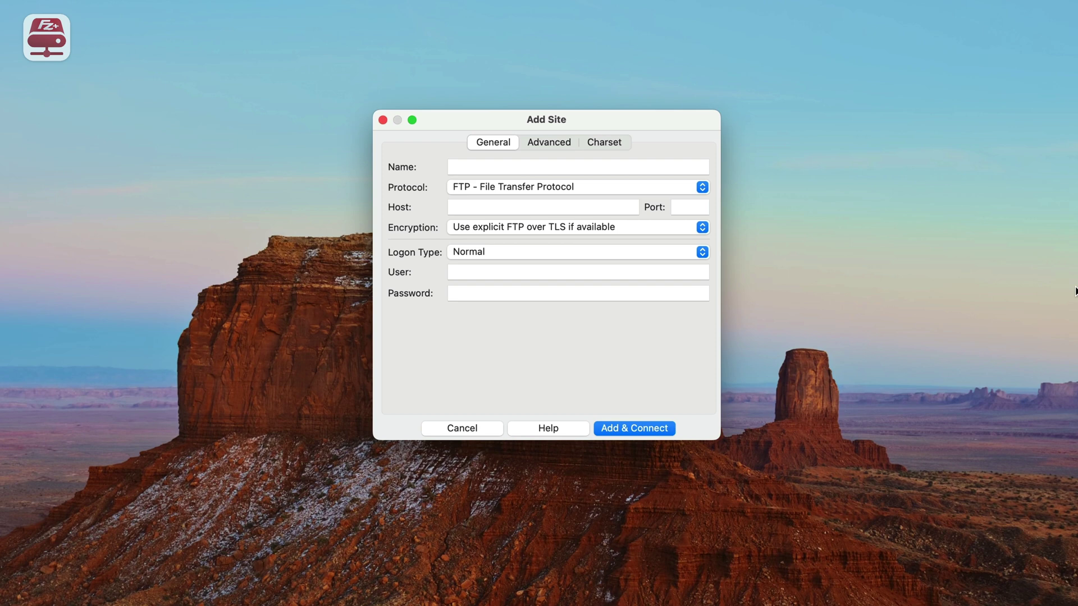
- Create a WebDAV site 'My WebDAV connection' at host 127.0.0.1, port 8080
{"action": "left_click", "coordinate": [572, 189]}
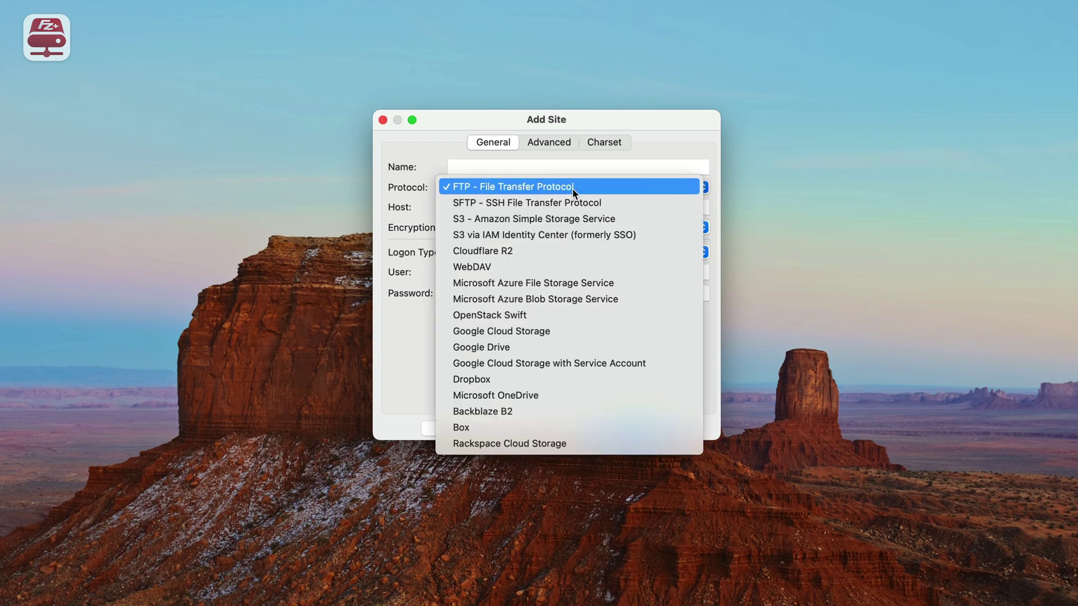
{"action": "left_click", "coordinate": [518, 265]}
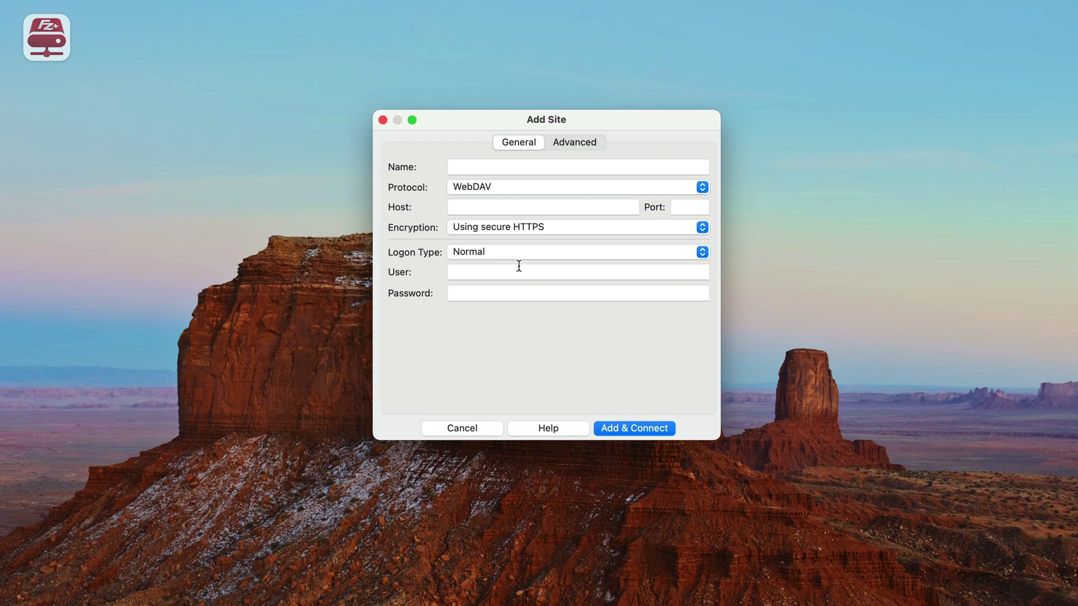
{"action": "left_click", "coordinate": [509, 169]}
{"action": "type", "text": "My WebDAV connection"}
{"action": "left_click", "coordinate": [517, 207]}
{"action": "type", "text": "127.0.0.1"}
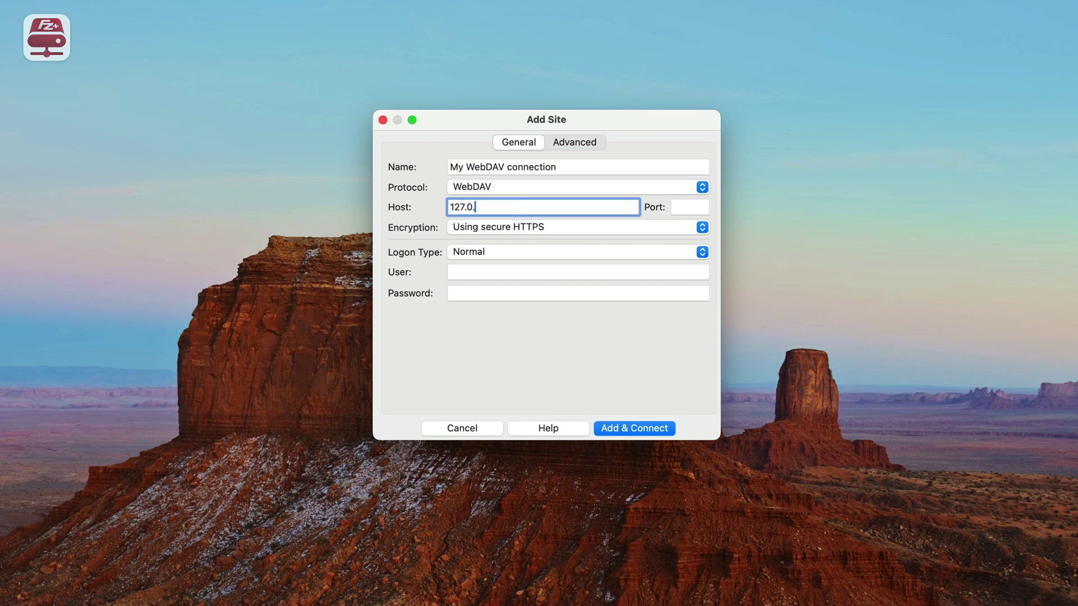
{"action": "left_click", "coordinate": [681, 205]}
{"action": "type", "text": "8080"}
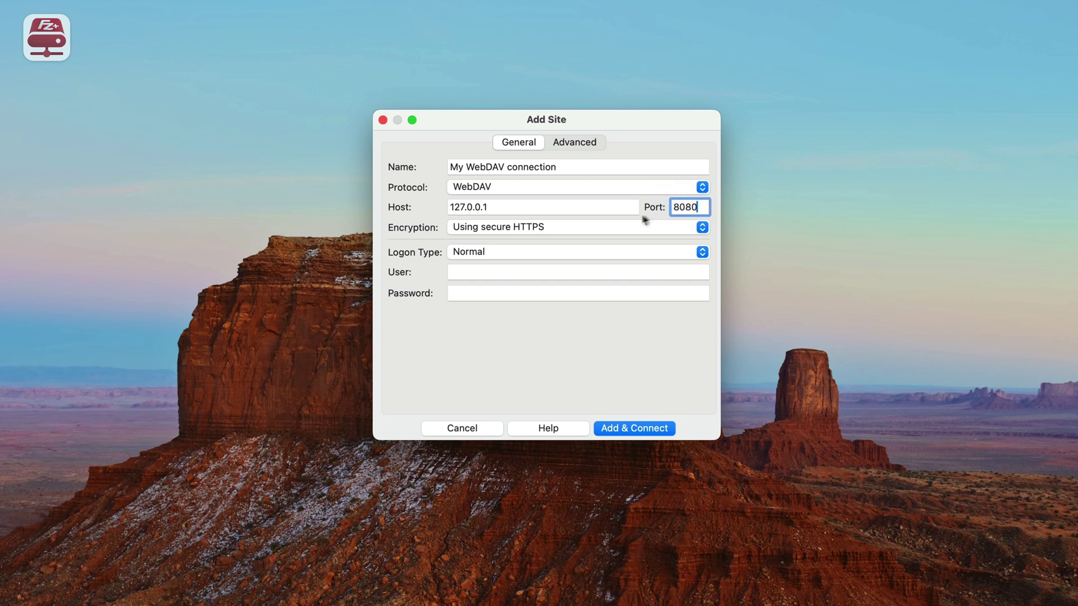
- Keep HTTPS encryption and leave the Advanced default remote directory empty
{"action": "left_click", "coordinate": [556, 229]}
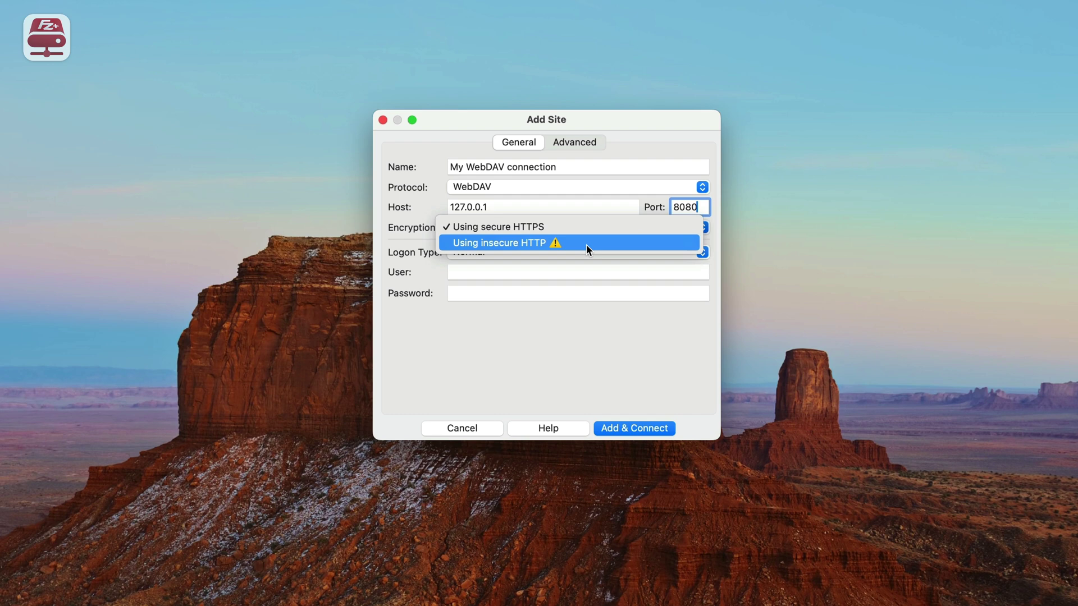
{"action": "left_click", "coordinate": [526, 227]}
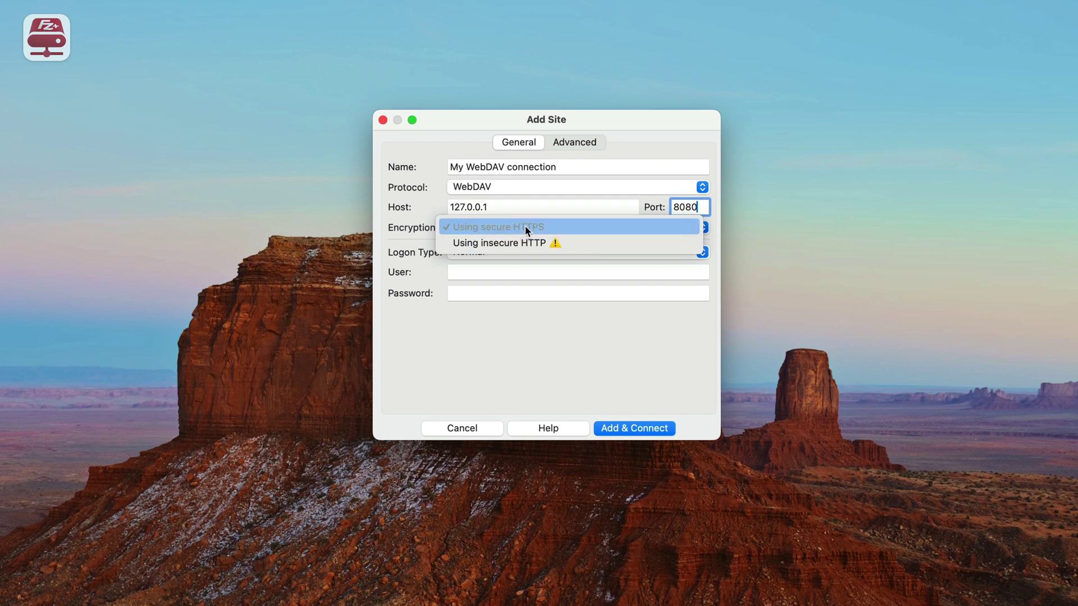
{"action": "left_click", "coordinate": [570, 144]}
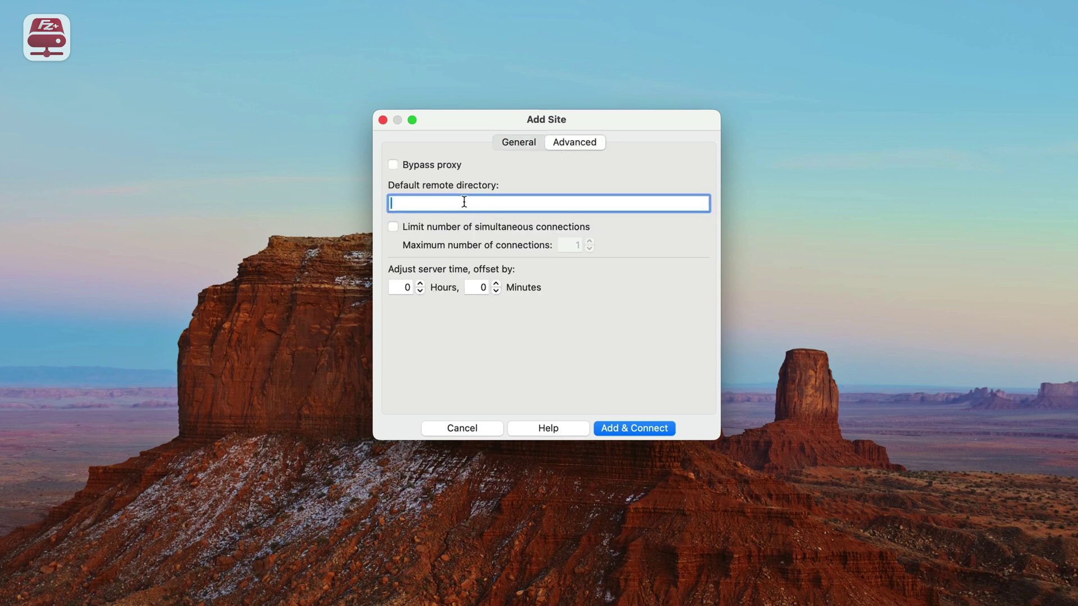
{"action": "type", "text": "/webdav"}
{"action": "key", "text": "super+a"}
{"action": "key", "text": "BackSpace"}
{"action": "left_click", "coordinate": [525, 142]}
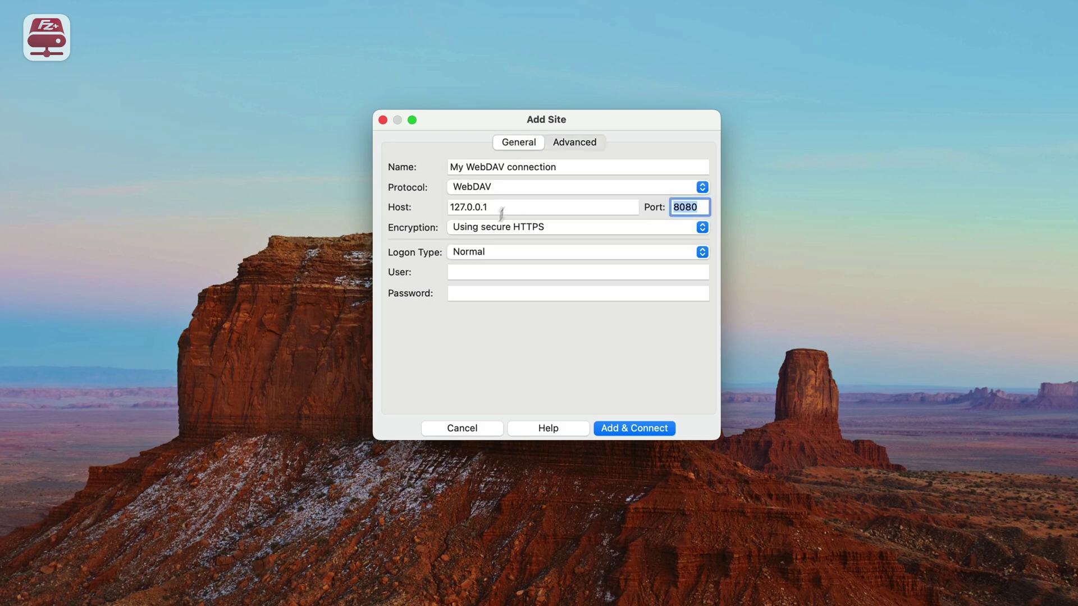
- Enter user root and the account password, then add and connect the site
{"action": "left_click", "coordinate": [476, 270]}
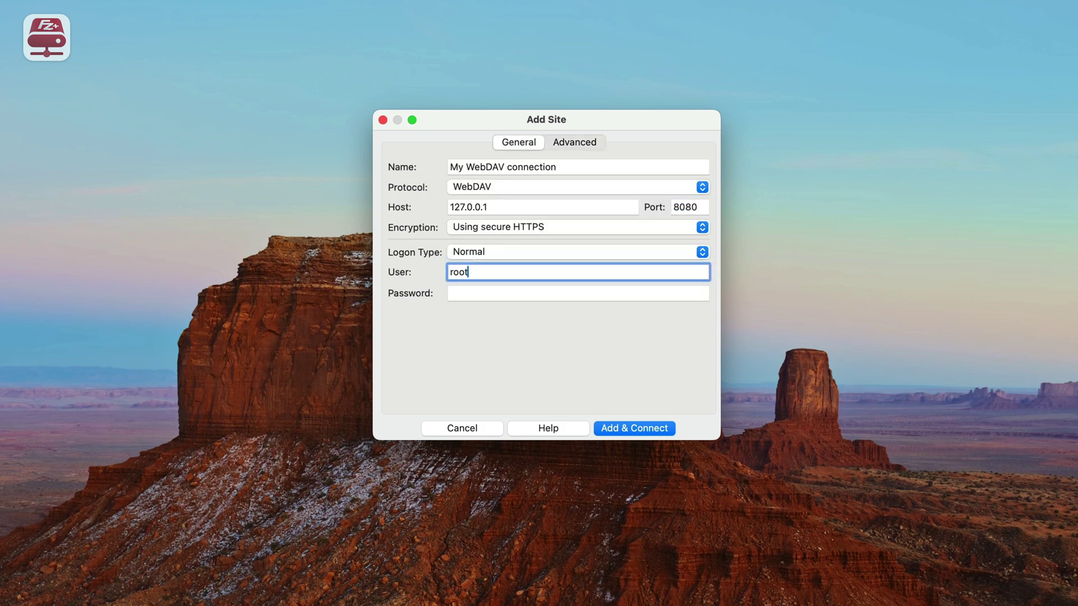
{"action": "key", "text": "Tab"}
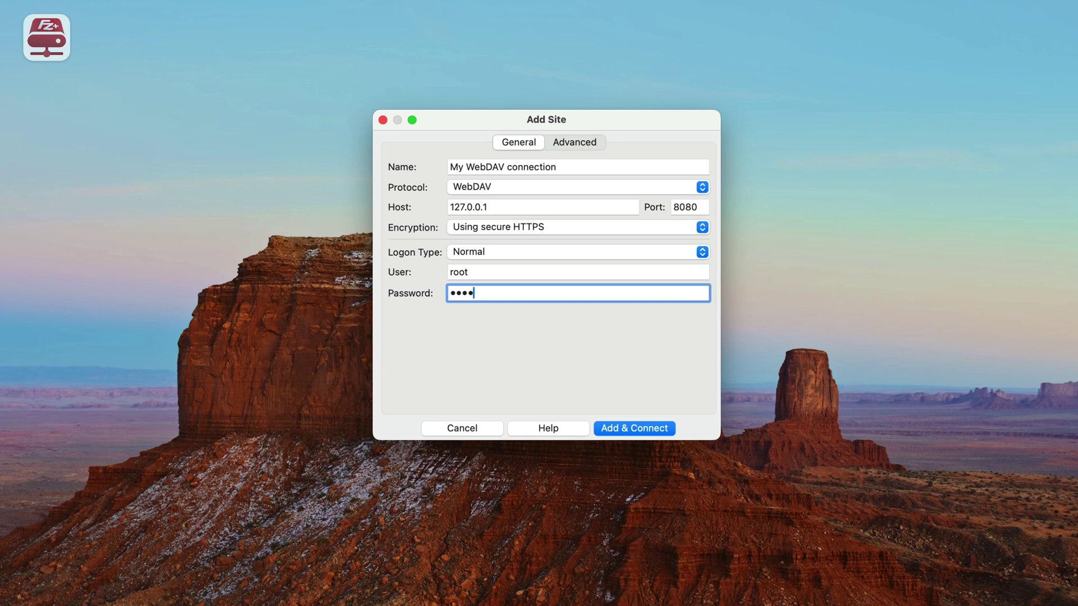
{"action": "left_click", "coordinate": [650, 428]}
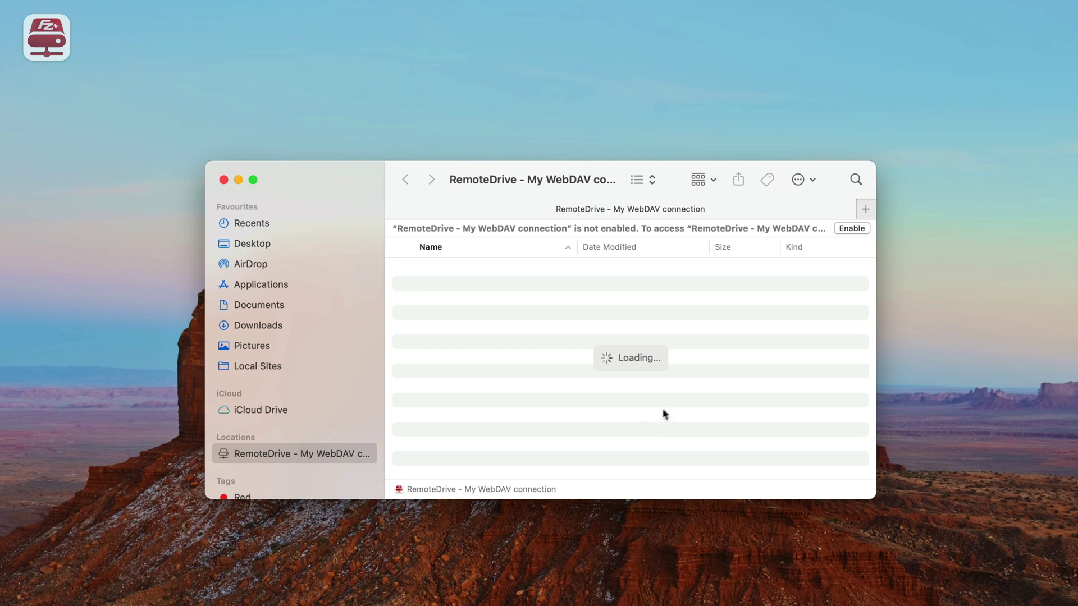
- Enable the WebDAV drive, trust its certificate, and select the third listed photo
{"action": "left_click", "coordinate": [851, 229]}
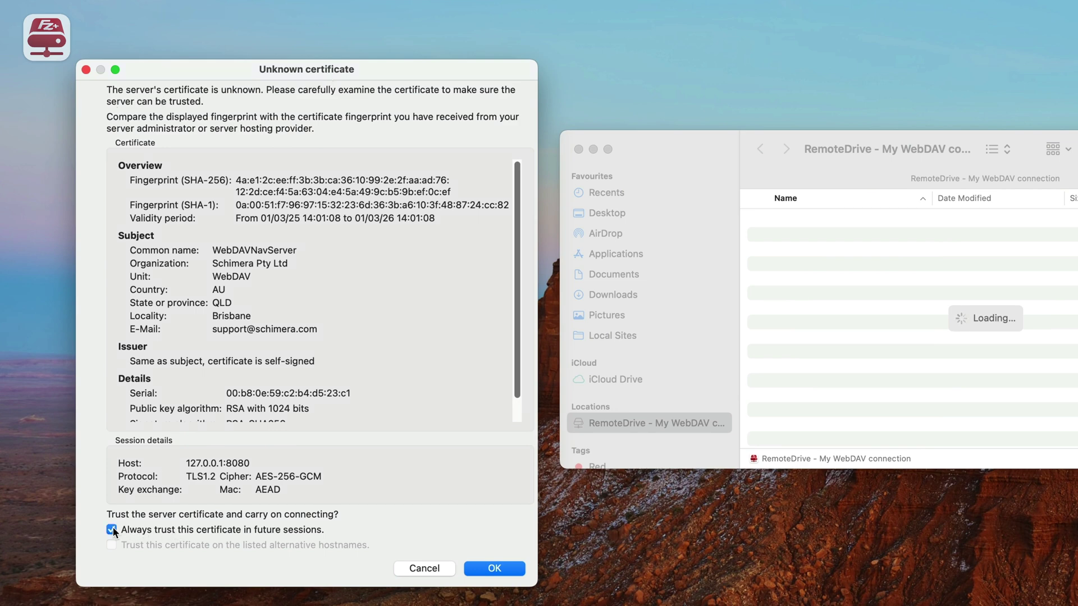
{"action": "left_click", "coordinate": [507, 567]}
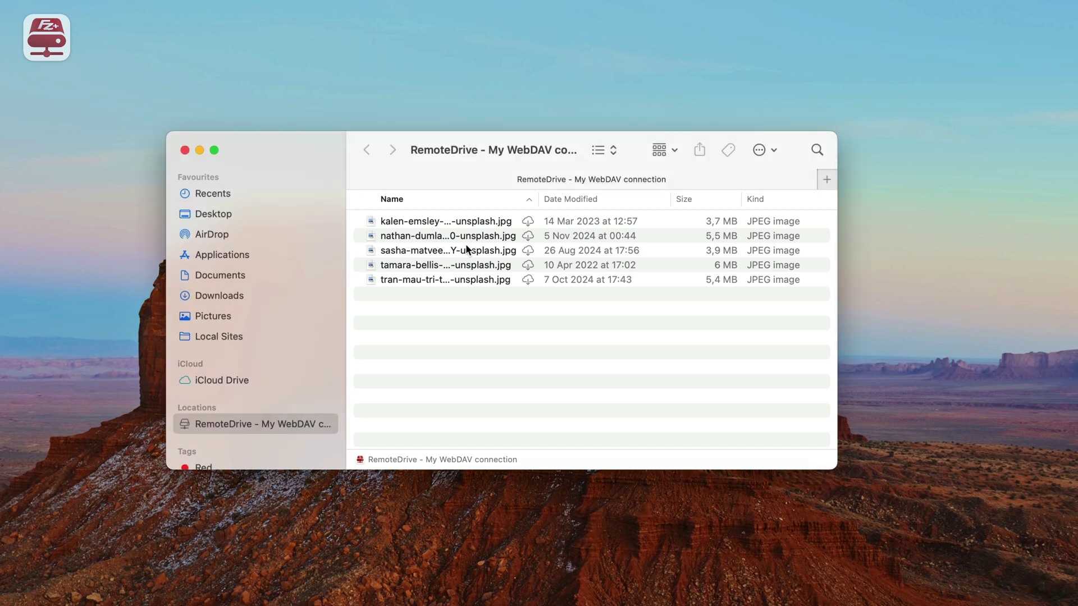
{"action": "left_click", "coordinate": [466, 248]}
- Select the next photo, then open the RemoteDrive server list and start a new server form
{"action": "key", "text": "Down"}
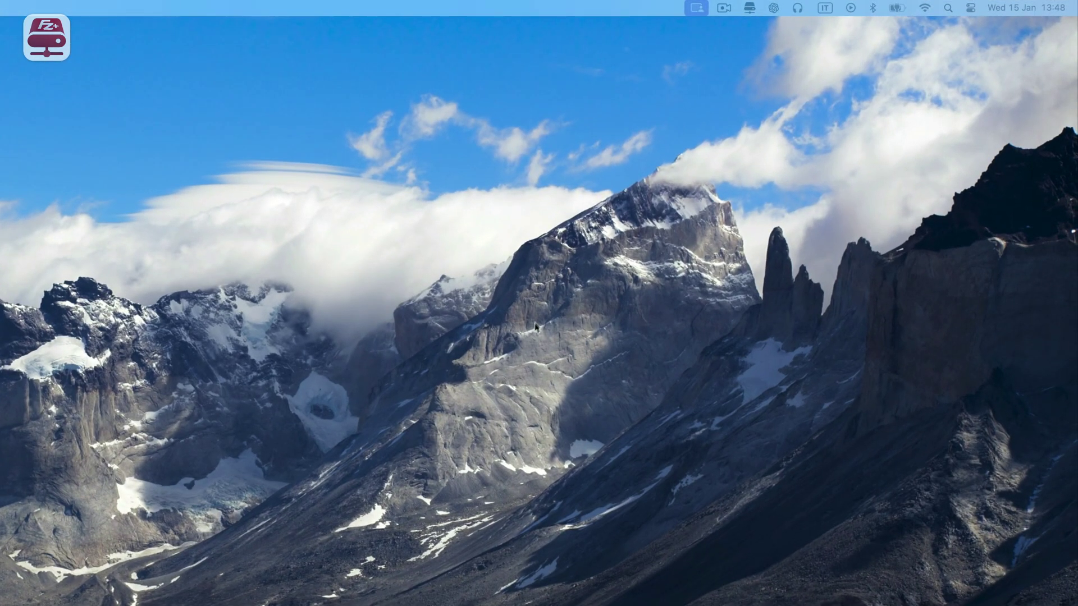
{"action": "left_click", "coordinate": [750, 9]}
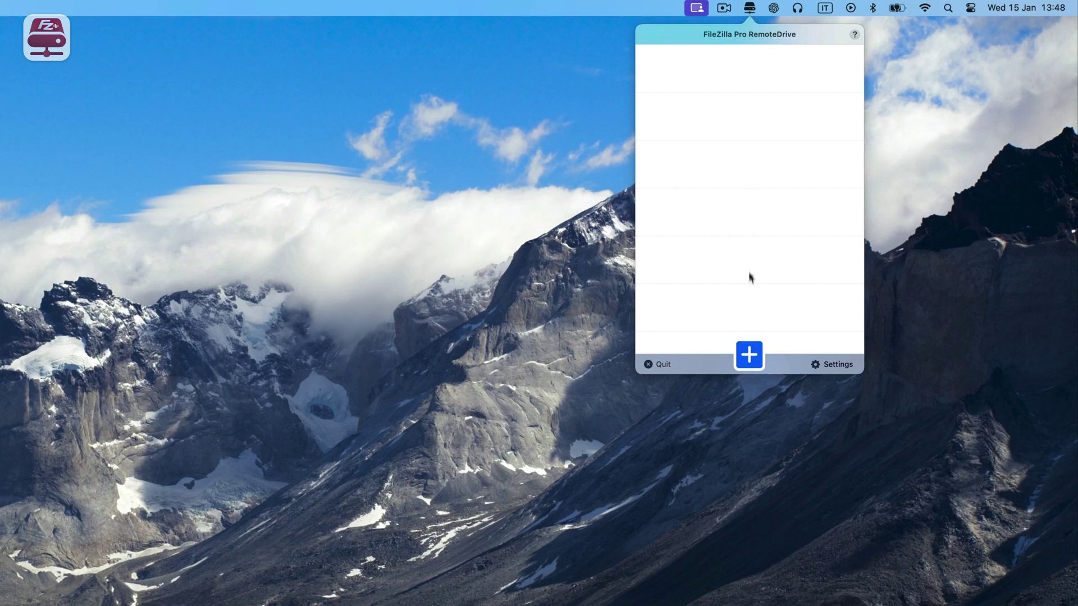
{"action": "left_click", "coordinate": [750, 354]}
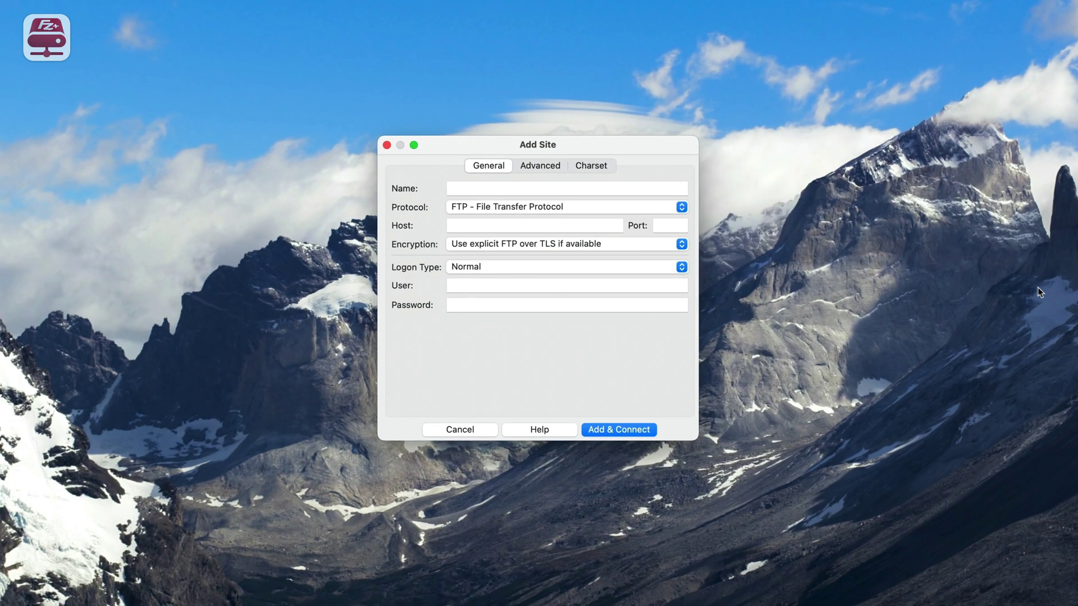
- Add a Microsoft OneDrive site named 'My OneDrive' and start connecting to it
{"action": "left_click", "coordinate": [584, 208]}
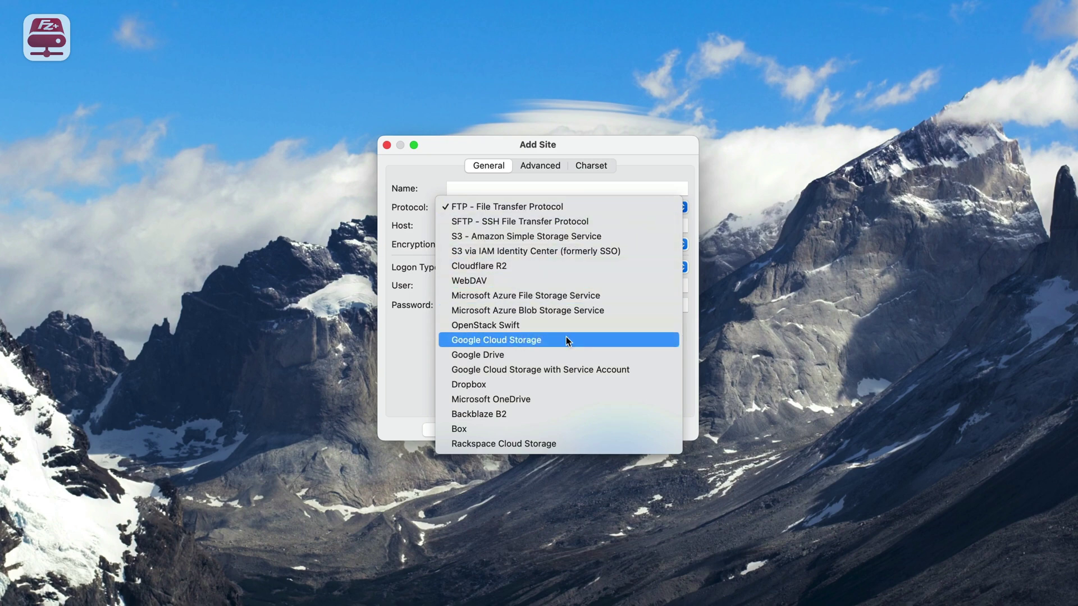
{"action": "left_click", "coordinate": [551, 399]}
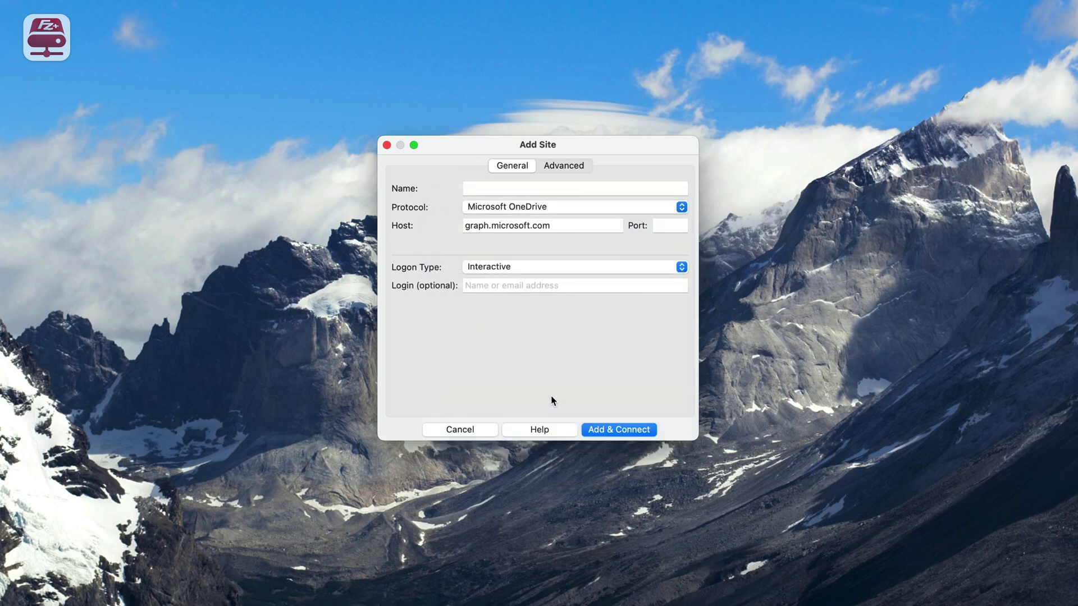
{"action": "left_click", "coordinate": [507, 189]}
{"action": "type", "text": "My OneDrive"}
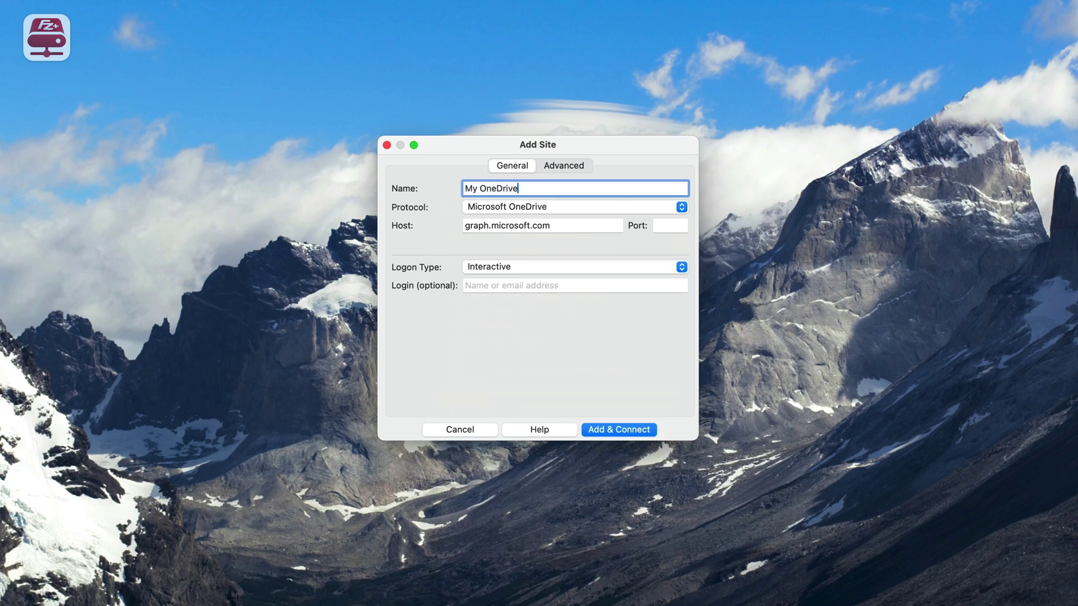
{"action": "left_click", "coordinate": [619, 429]}
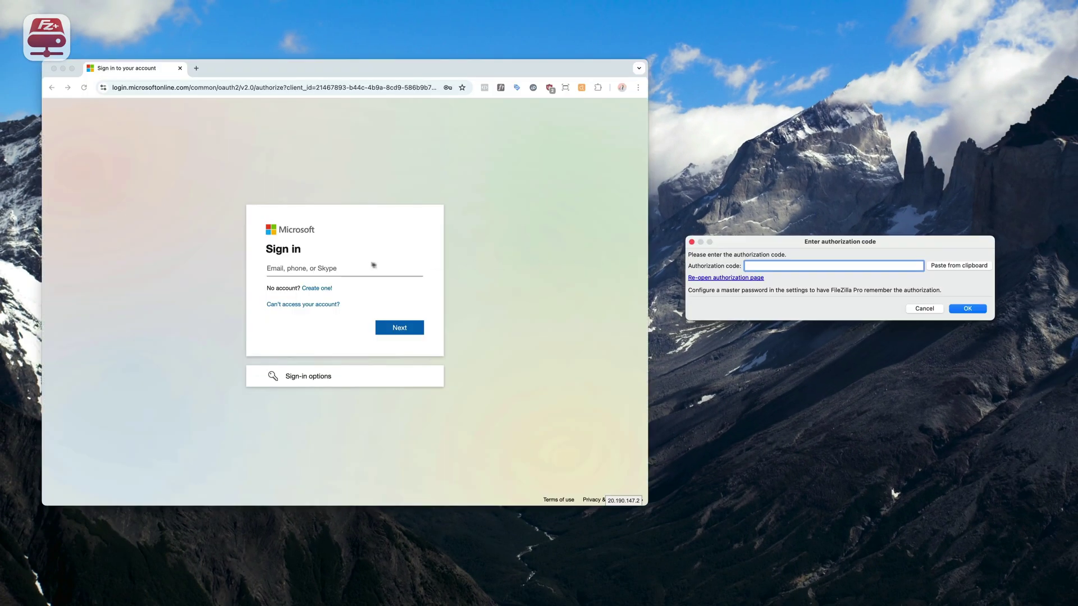
- Sign in to Microsoft with the saved e-mail and password, then copy the authorization code
{"action": "left_click", "coordinate": [329, 267]}
{"action": "left_click", "coordinate": [298, 270]}
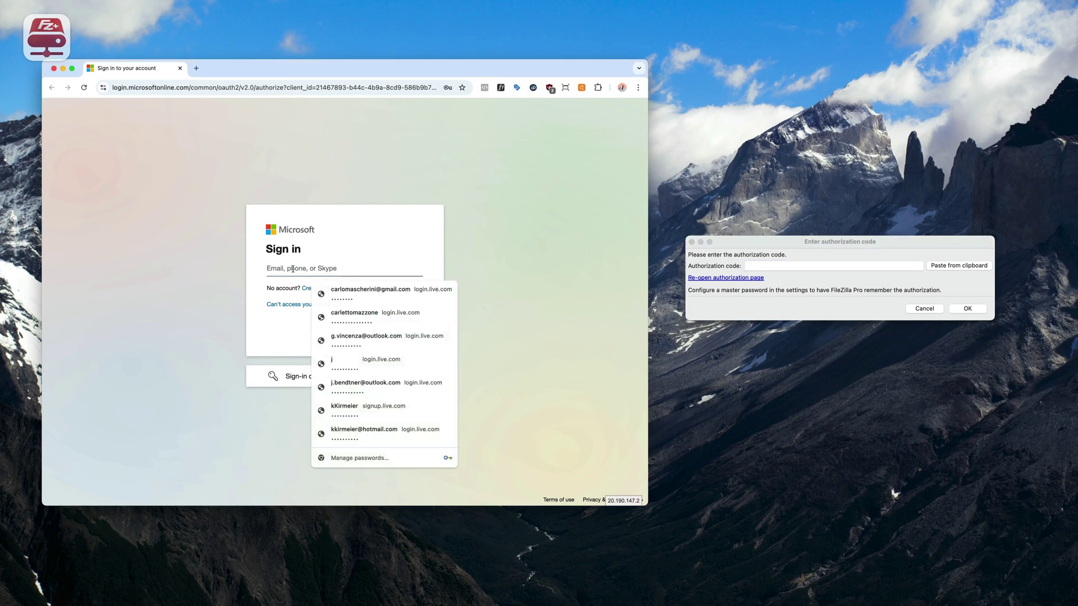
{"action": "left_click", "coordinate": [343, 294]}
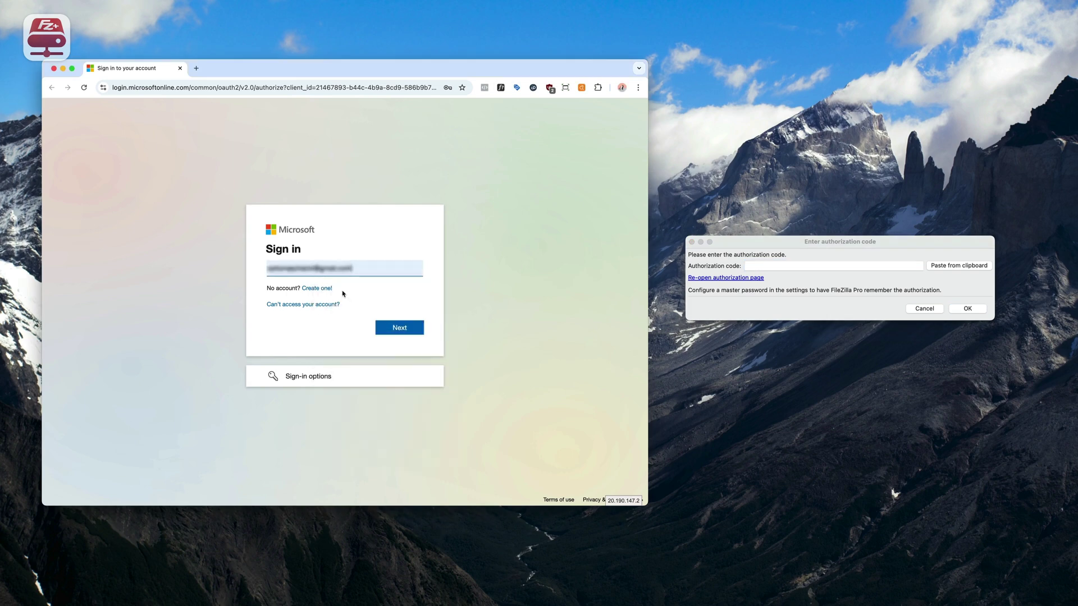
{"action": "left_click", "coordinate": [408, 334]}
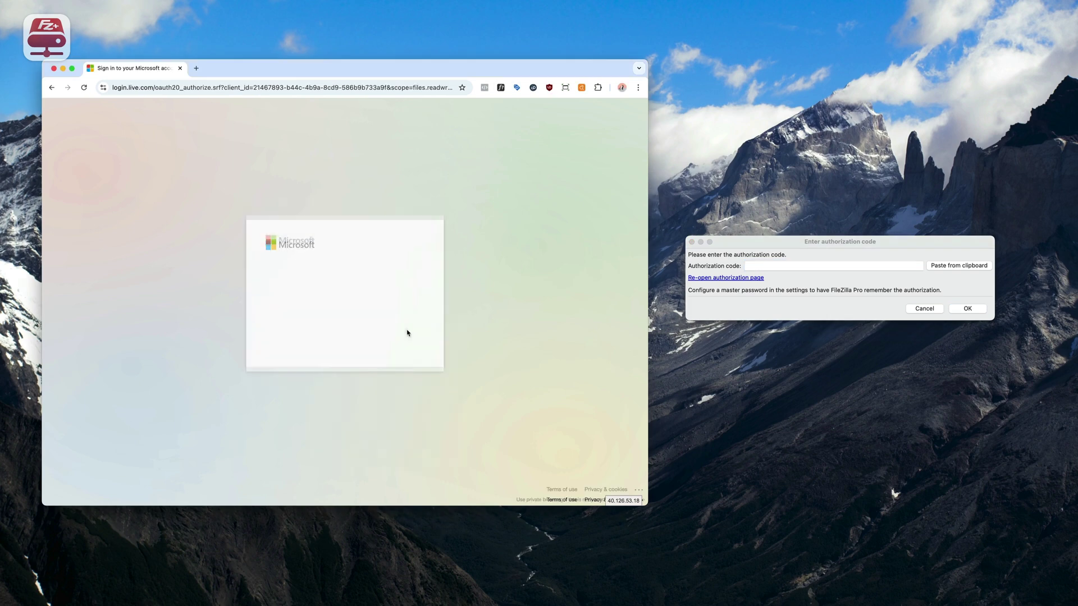
{"action": "left_click", "coordinate": [288, 283]}
{"action": "left_click", "coordinate": [340, 304]}
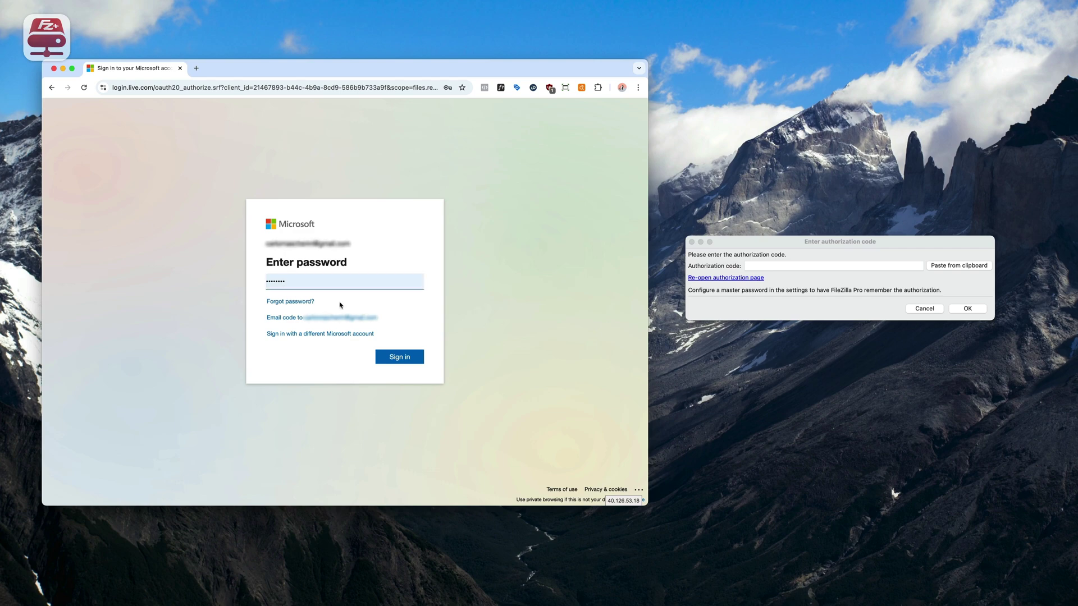
{"action": "left_click", "coordinate": [406, 363]}
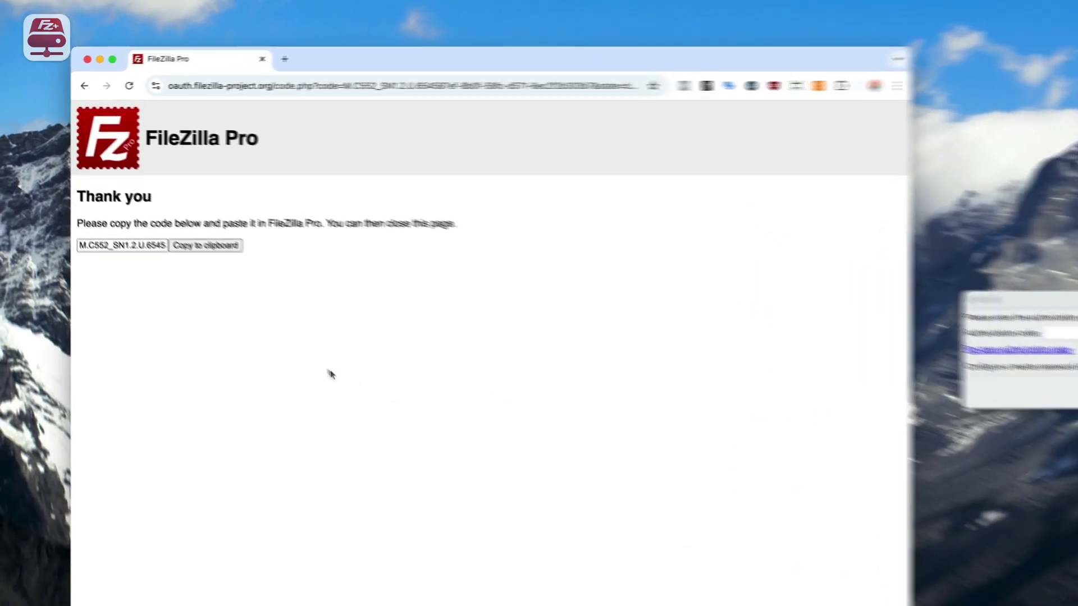
{"action": "left_click", "coordinate": [239, 263]}
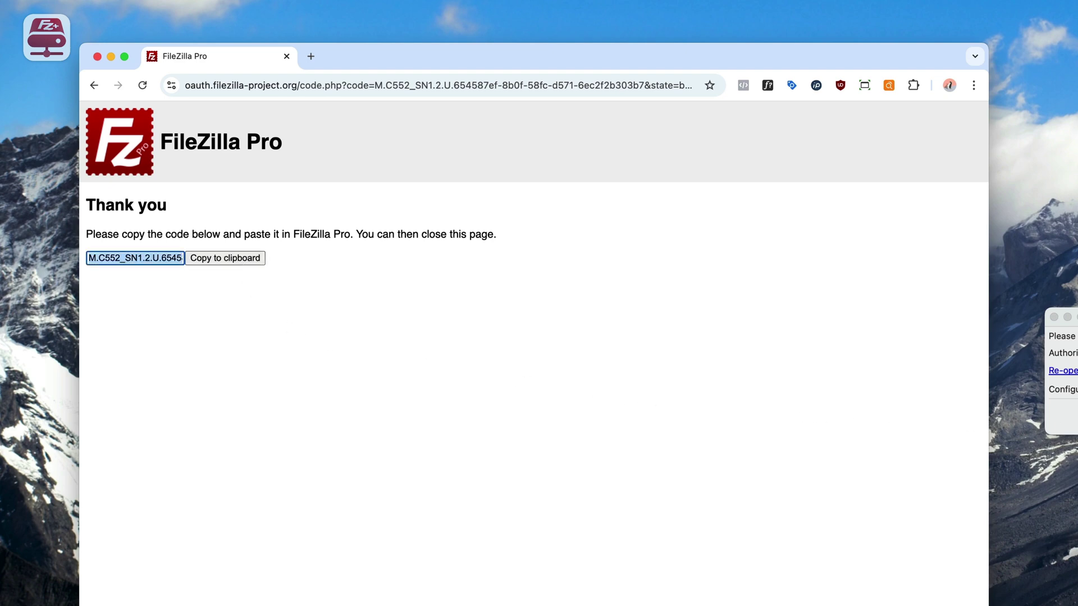
{"action": "left_click", "coordinate": [1063, 415]}
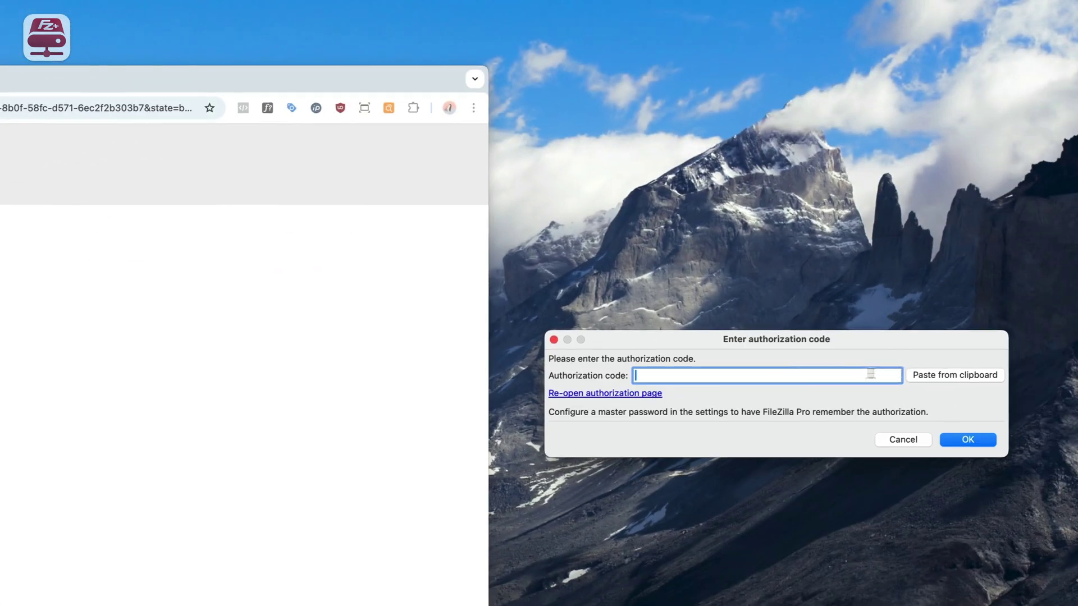
- Paste and submit the authorization code, then trust the Microsoft login and Graph certificates
{"action": "left_click", "coordinate": [933, 375]}
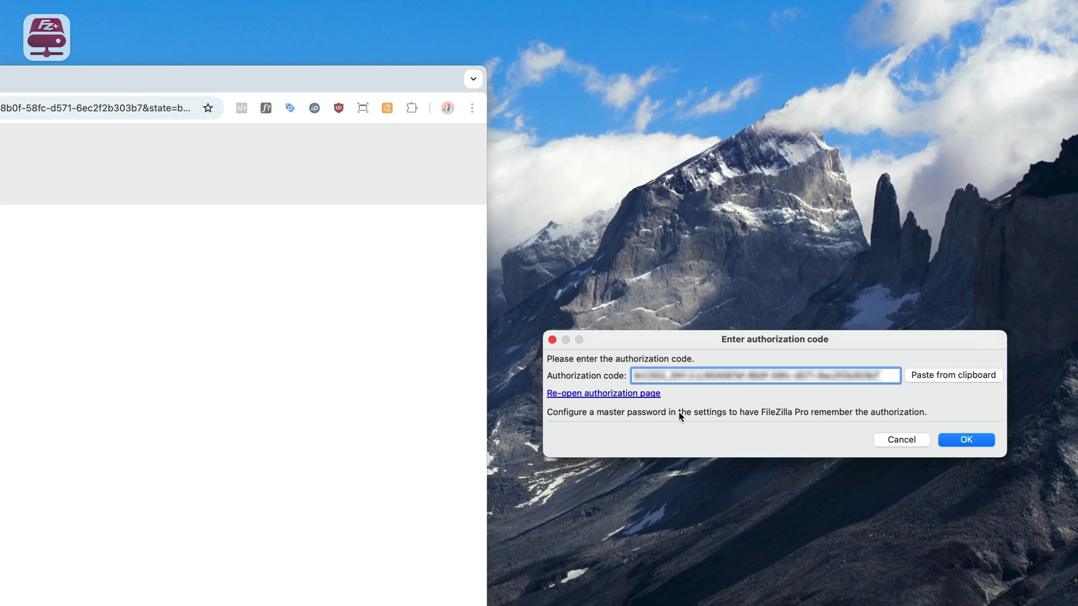
{"action": "left_click", "coordinate": [978, 439]}
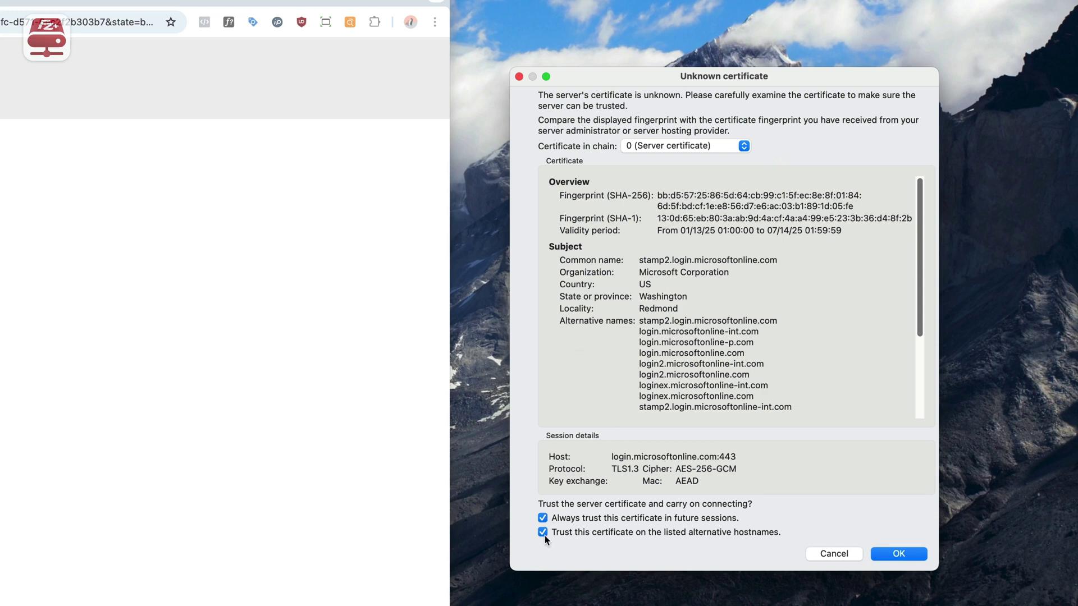
{"action": "left_click", "coordinate": [897, 555]}
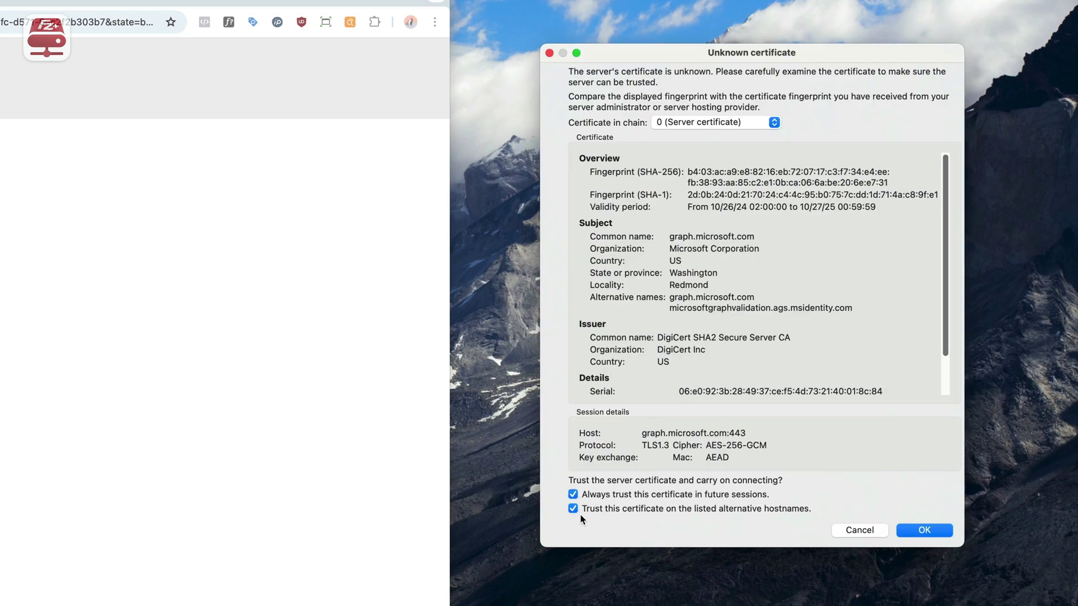
{"action": "left_click", "coordinate": [925, 531]}
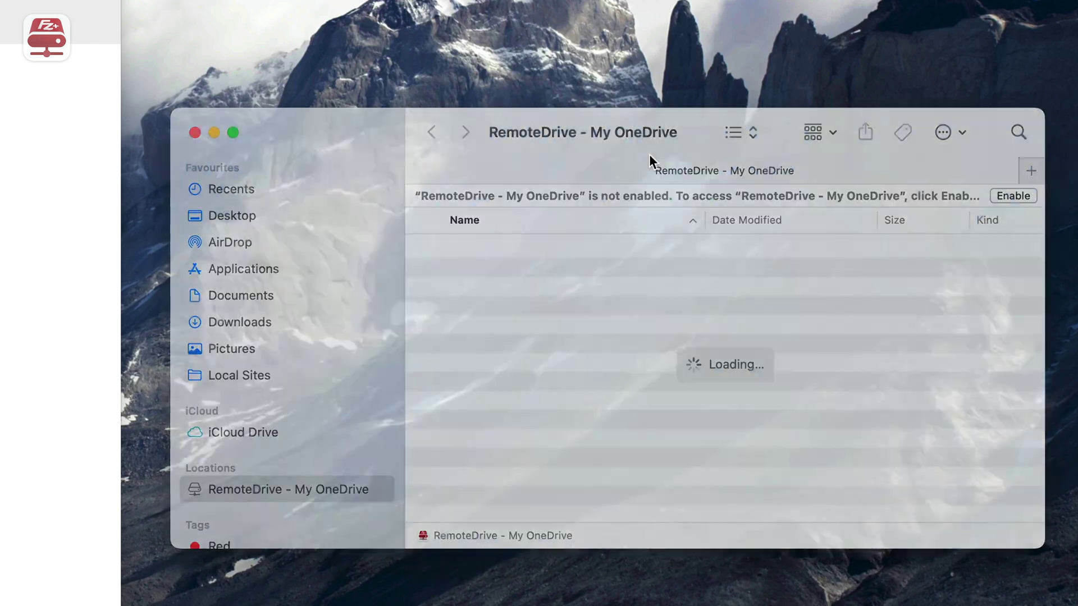